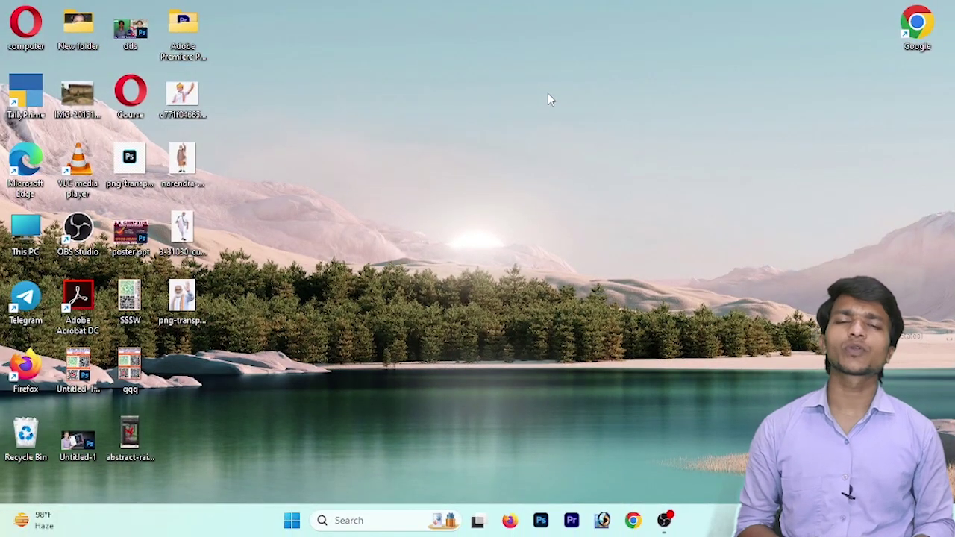
Step: Bring up the Windows Run box, which already holds msaccess
{"action": "key", "text": "super"}
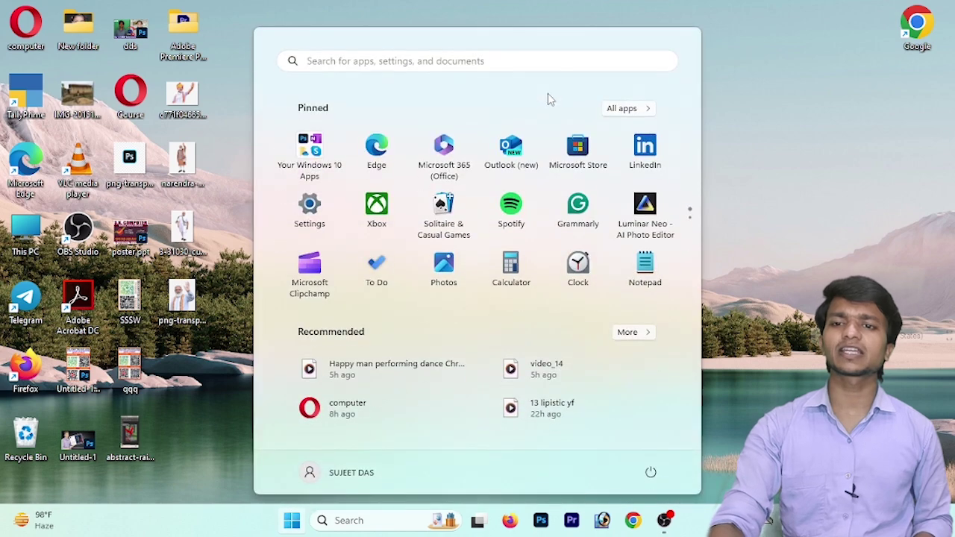
{"action": "key", "text": "super+r"}
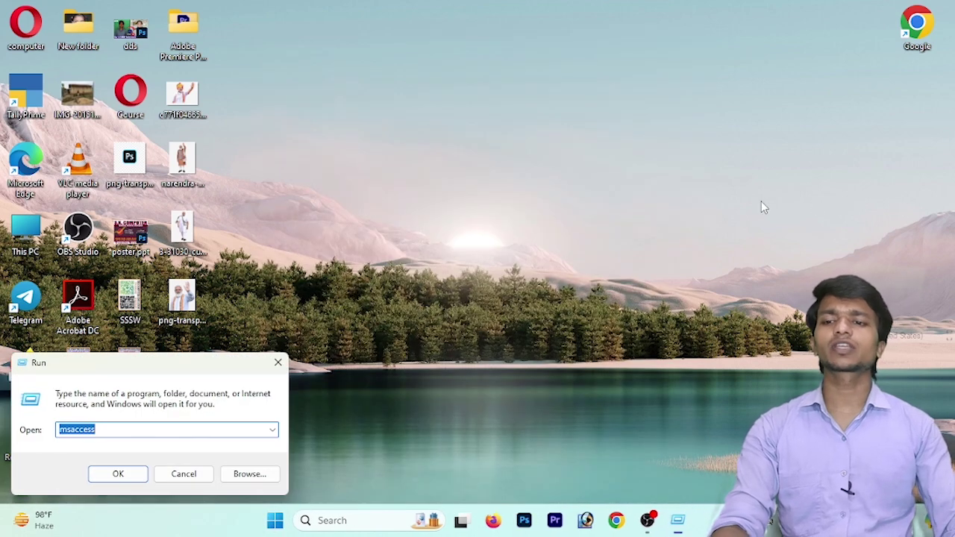
Step: Launch Access and create the new blank database Database11
{"action": "key", "text": "Return"}
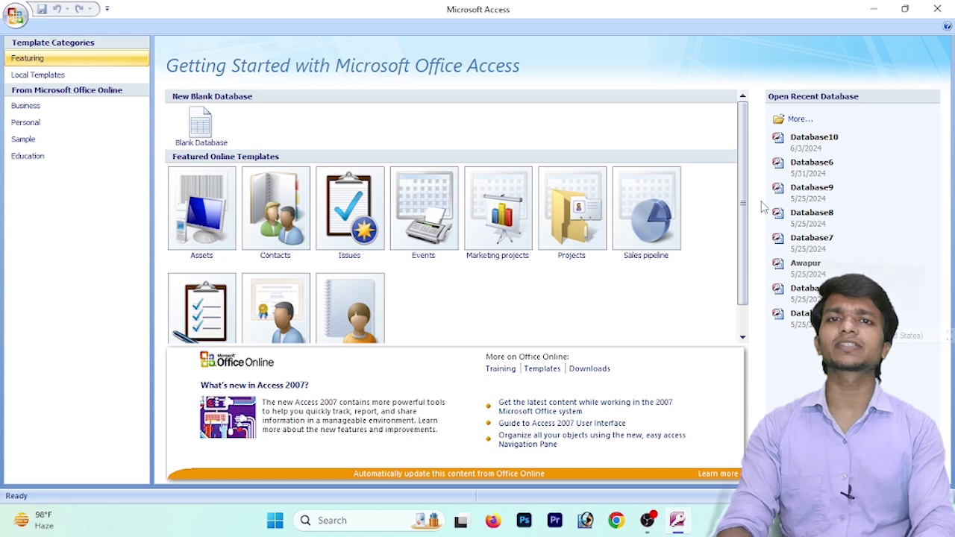
{"action": "left_click", "coordinate": [22, 140]}
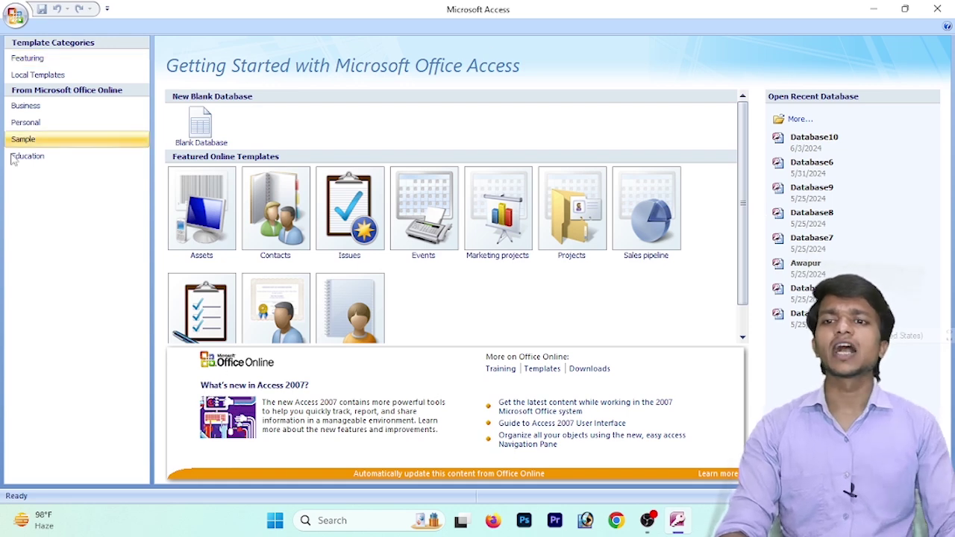
{"action": "left_click", "coordinate": [202, 127]}
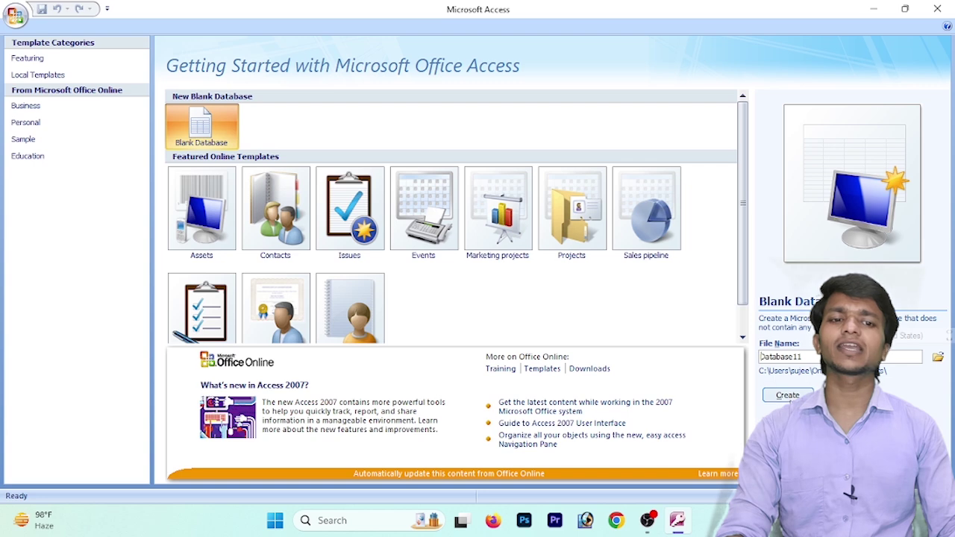
{"action": "left_click", "coordinate": [788, 395]}
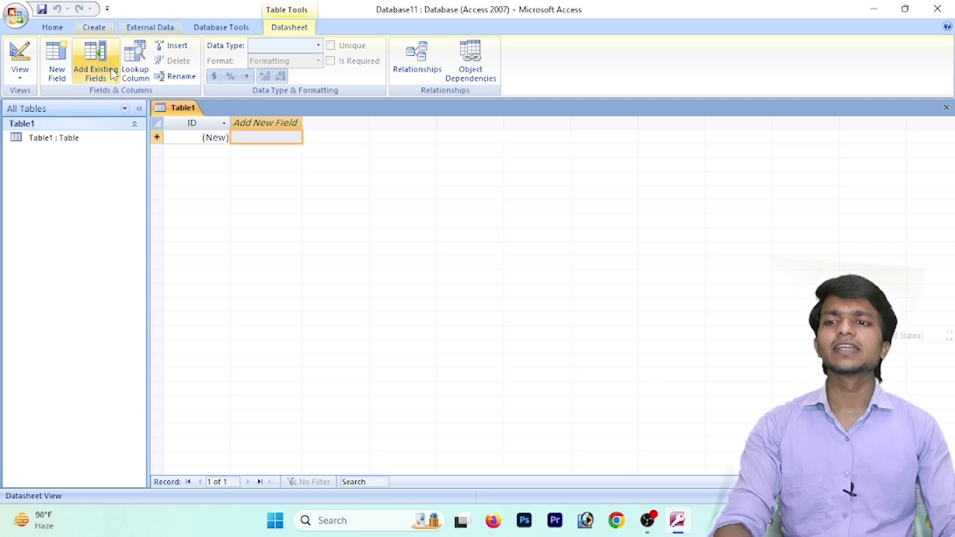
Step: Switch Table1 to Design view, saving it as Table1
{"action": "left_click", "coordinate": [22, 83]}
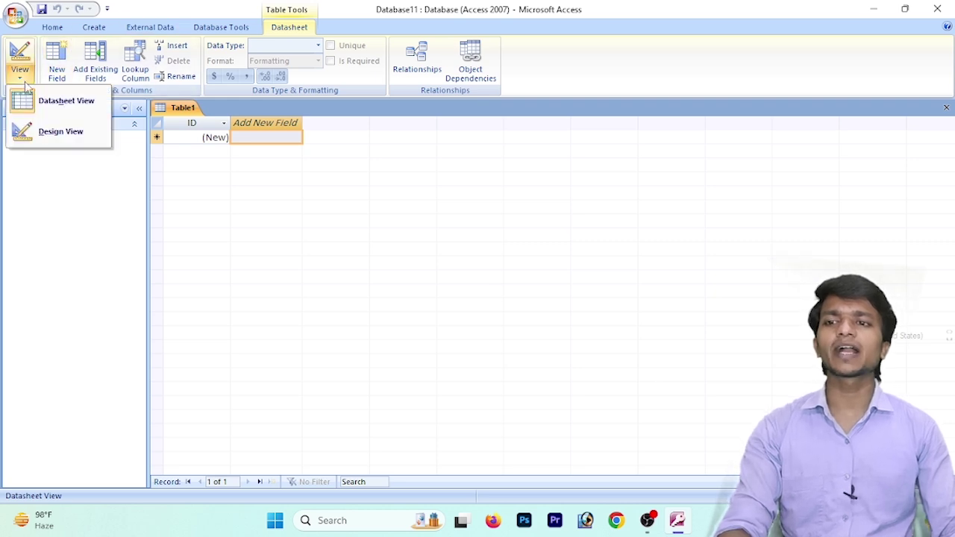
{"action": "left_click", "coordinate": [50, 134]}
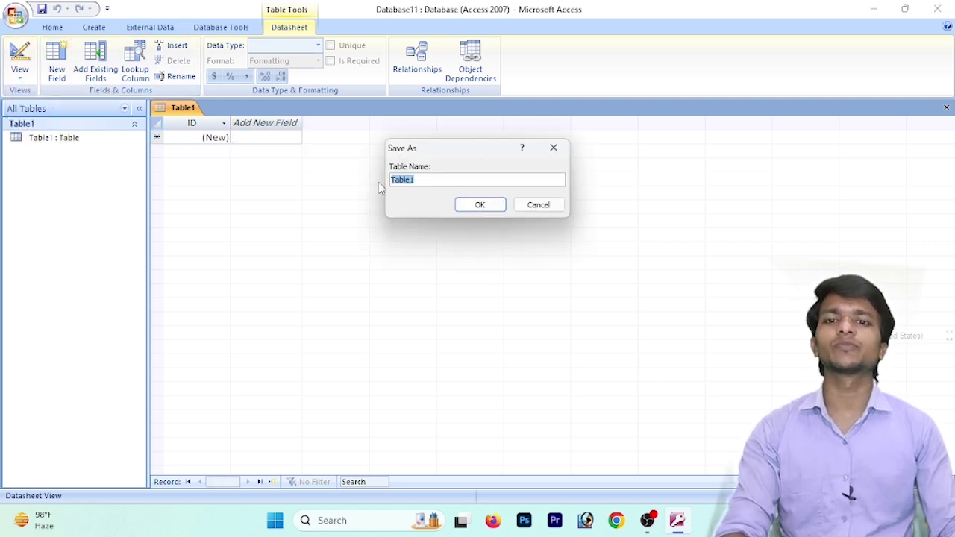
{"action": "left_click", "coordinate": [486, 206]}
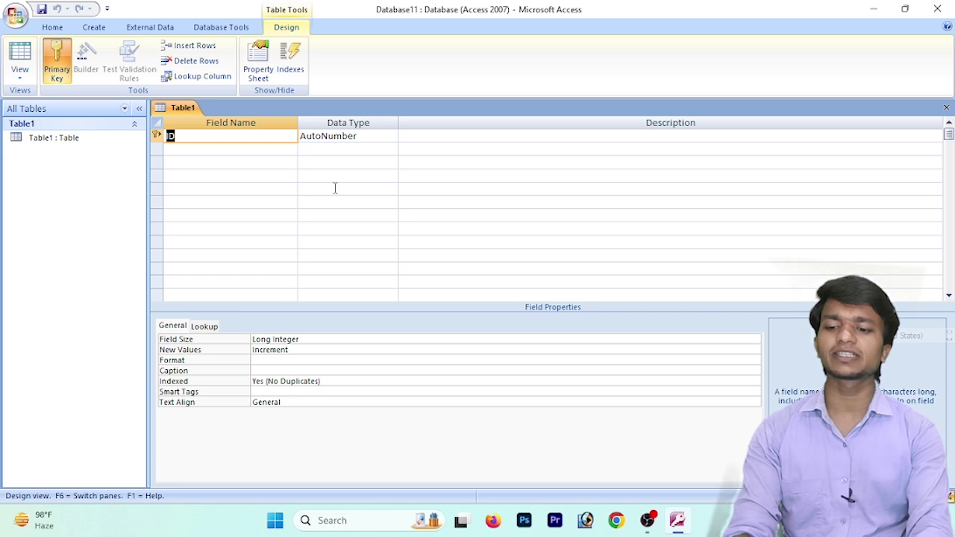
Step: Rename the ID key field to SR No and add a Text field named Producat Name
{"action": "type", "text": "R No"}
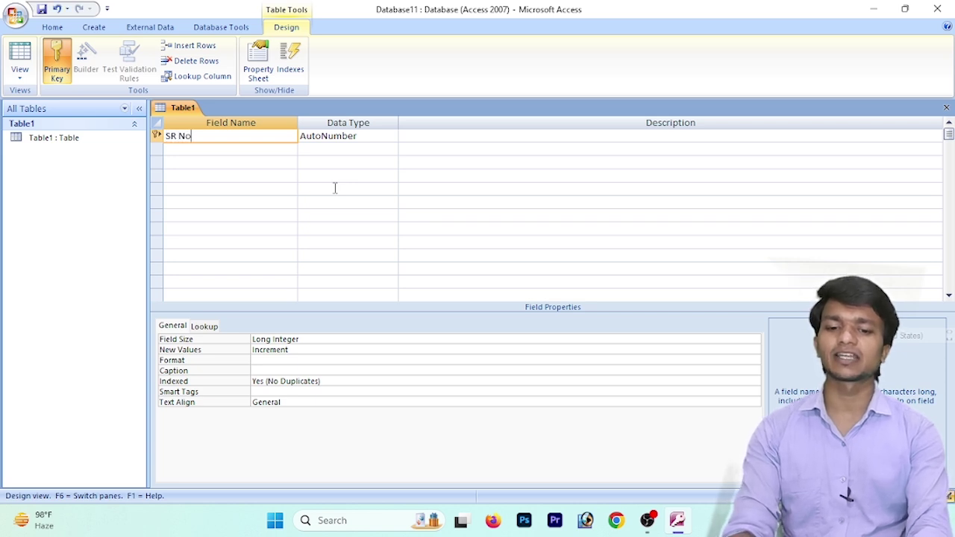
{"action": "key", "text": "Tab"}
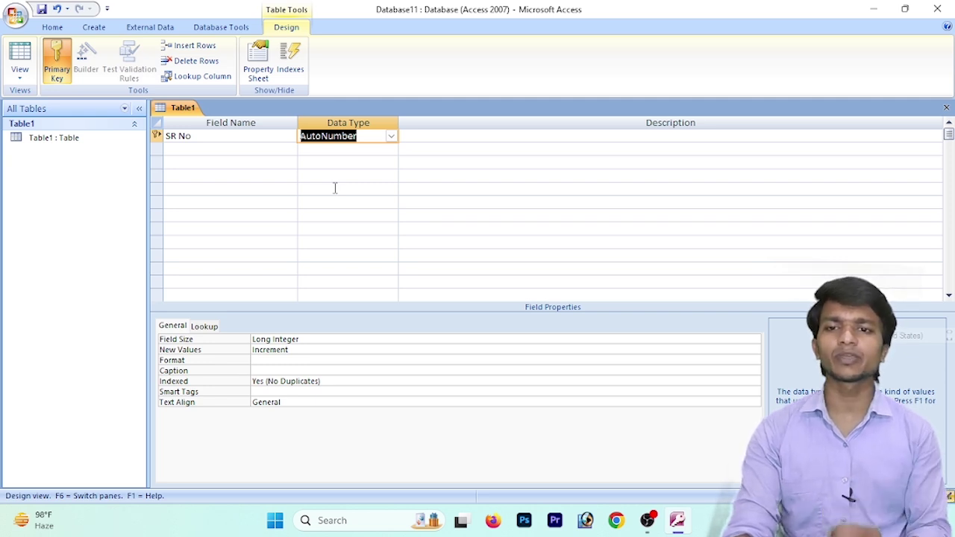
{"action": "key", "text": "Tab"}
{"action": "key", "text": "Tab"}
{"action": "type", "text": "PRoduact"}
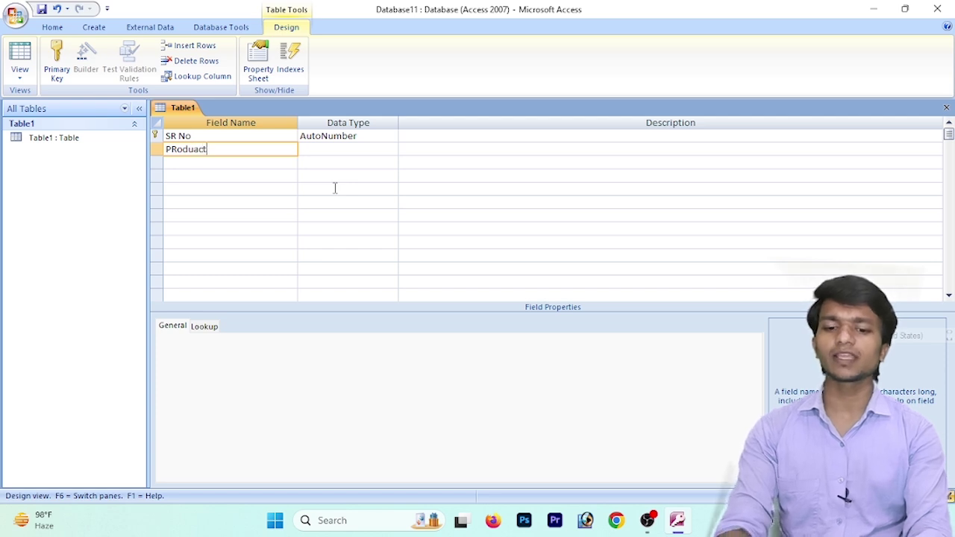
{"action": "type", "text": "u"}
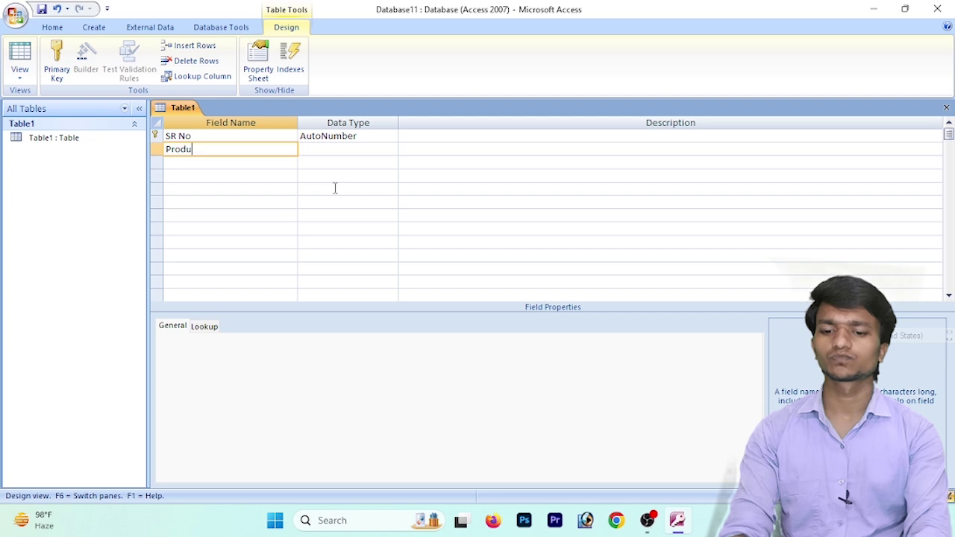
{"action": "type", "text": "cat Name"}
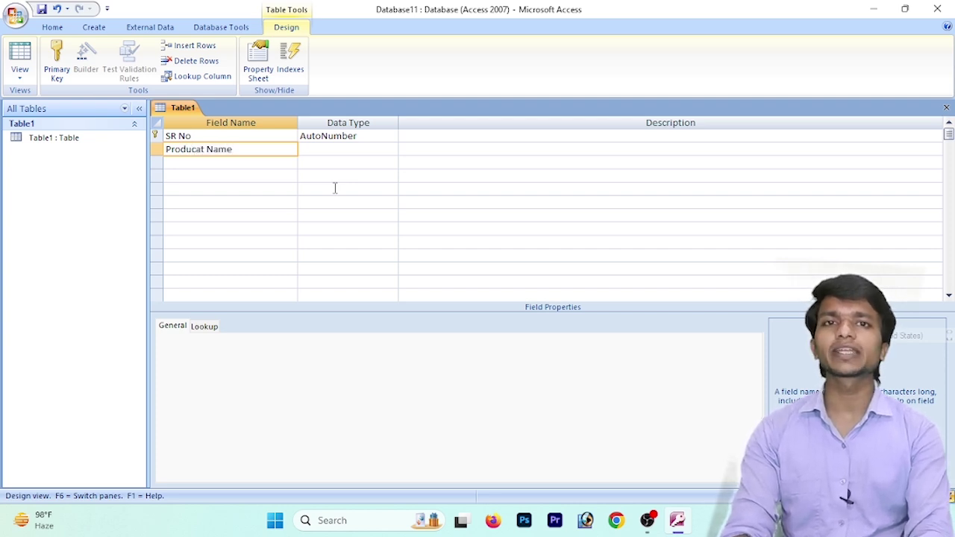
{"action": "key", "text": "Tab"}
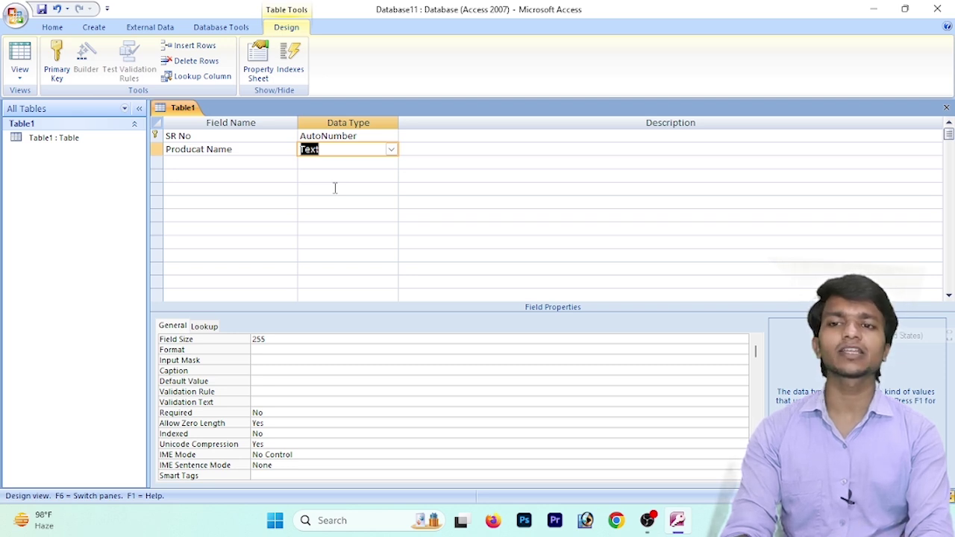
Step: Add Text fields Qty, Total and Rate Of Each Product below Producat Name
{"action": "key", "text": "Tab"}
{"action": "key", "text": "Tab"}
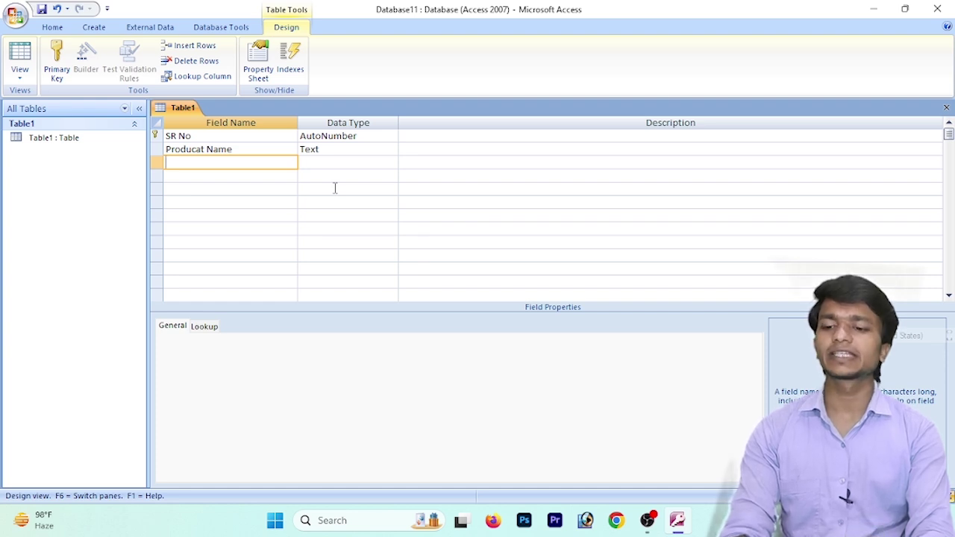
{"action": "type", "text": "Q"}
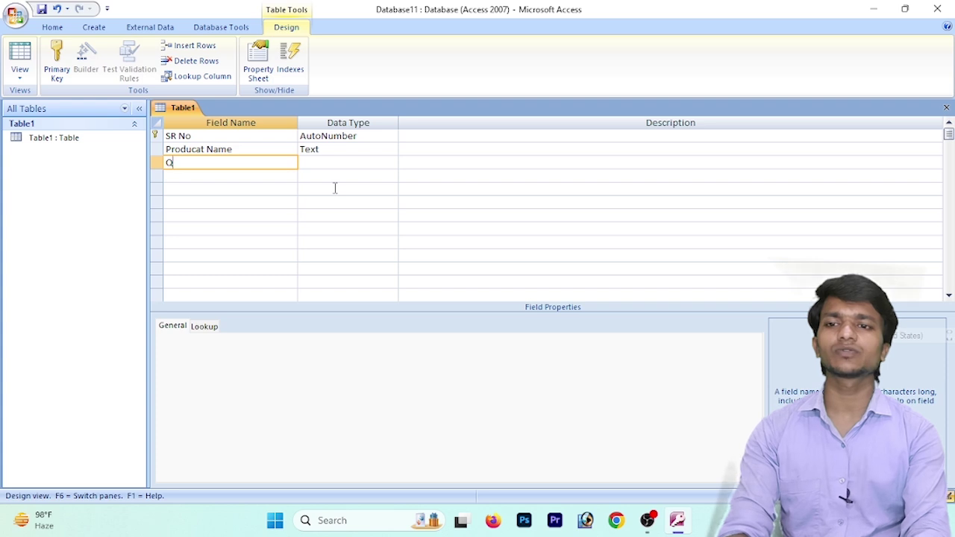
{"action": "type", "text": "uty"}
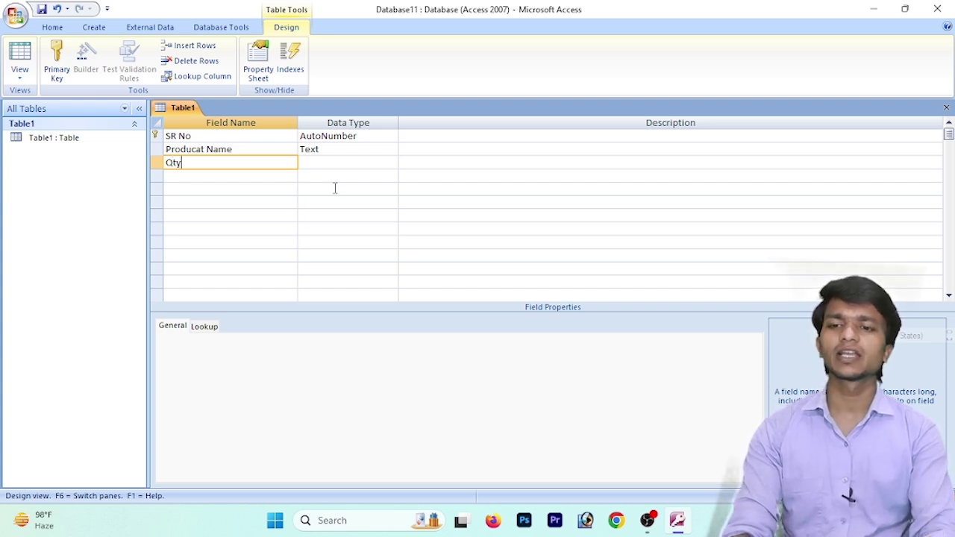
{"action": "key", "text": "Tab"}
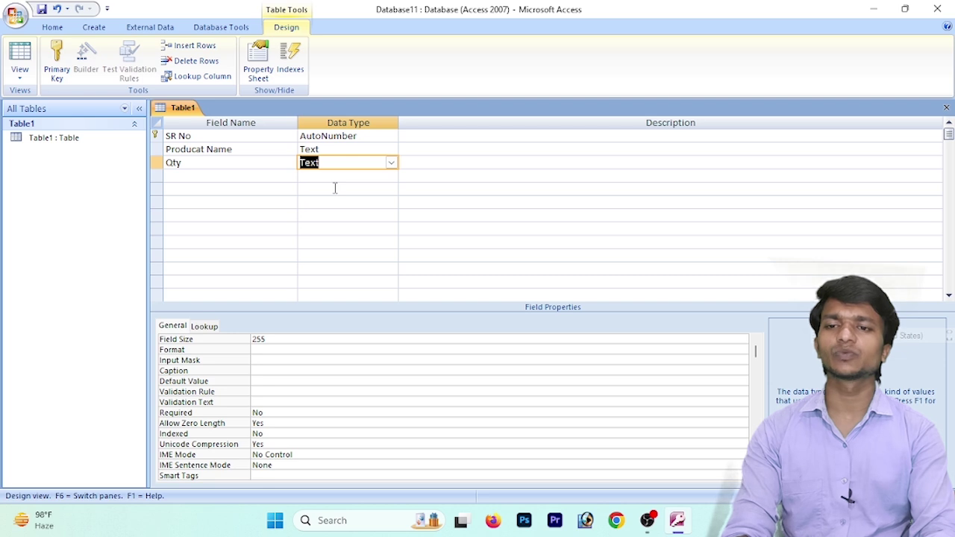
{"action": "key", "text": "Tab"}
{"action": "key", "text": "Tab"}
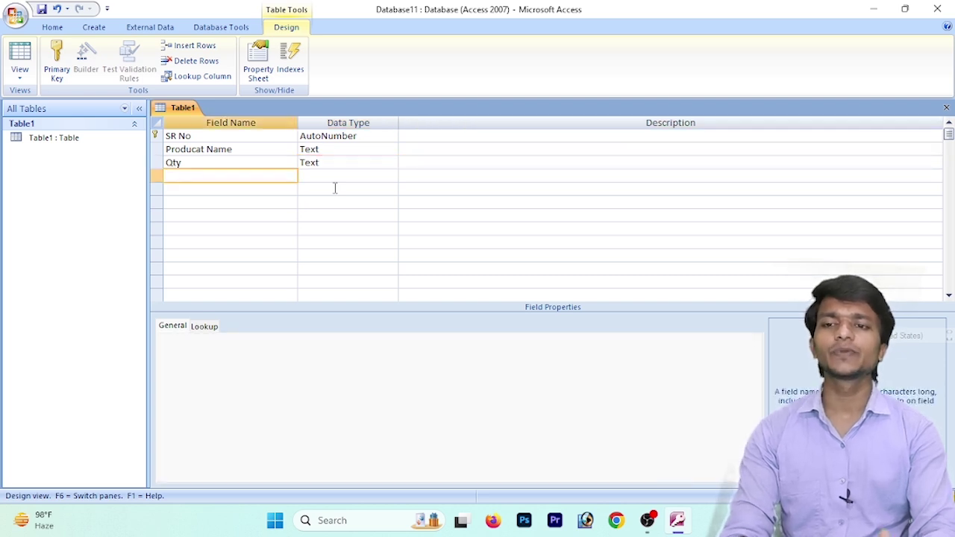
{"action": "type", "text": "Tota"}
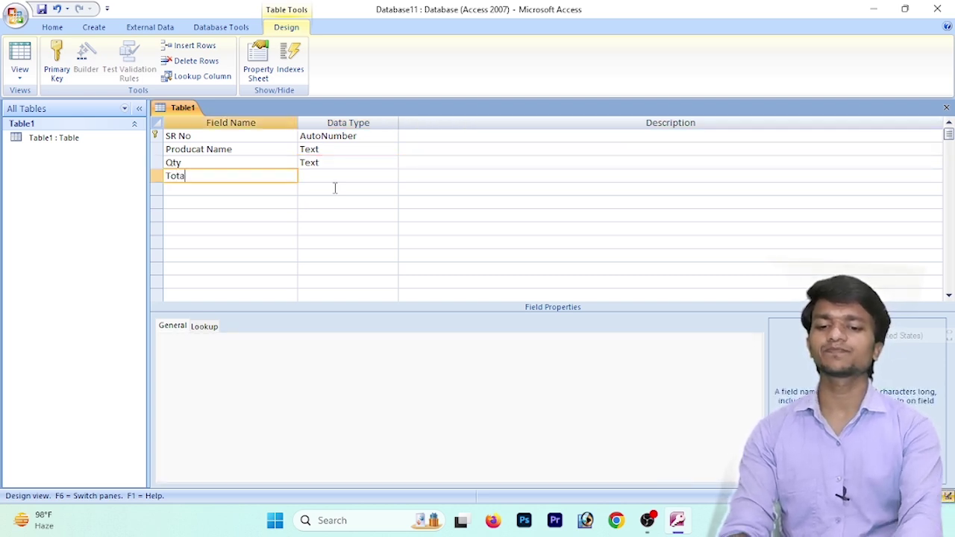
{"action": "type", "text": "l"}
{"action": "key", "text": "Tab"}
{"action": "key", "text": "Tab"}
{"action": "key", "text": "Tab"}
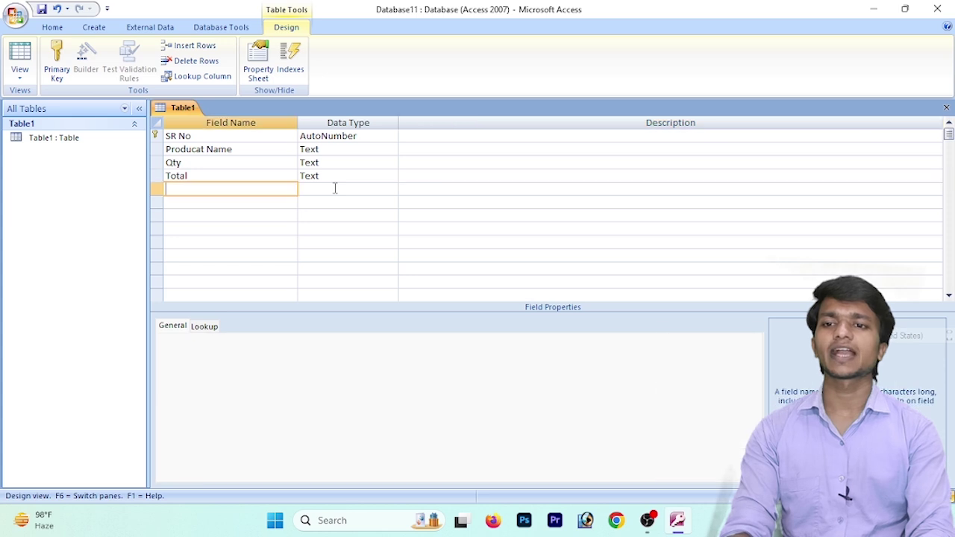
{"action": "type", "text": "Rate Of Ea"}
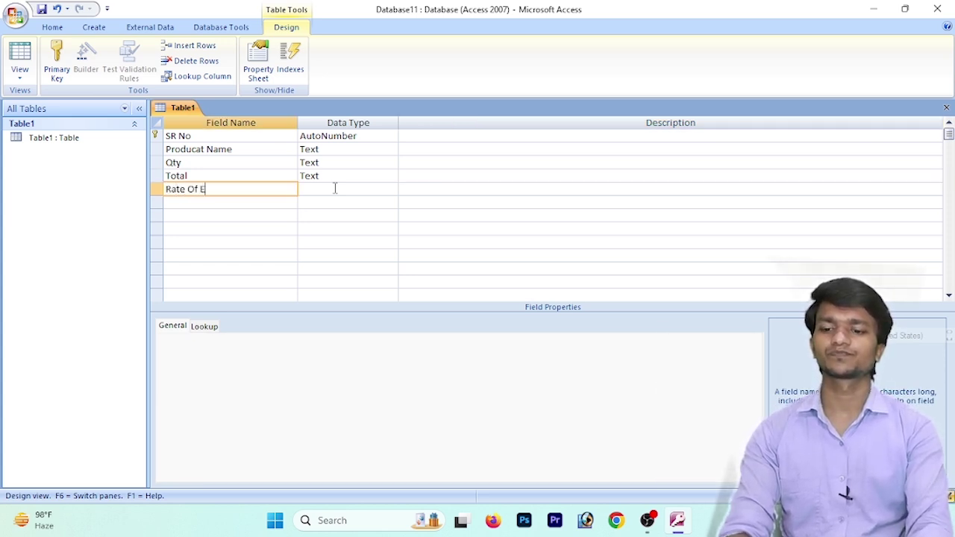
{"action": "type", "text": "ch P"}
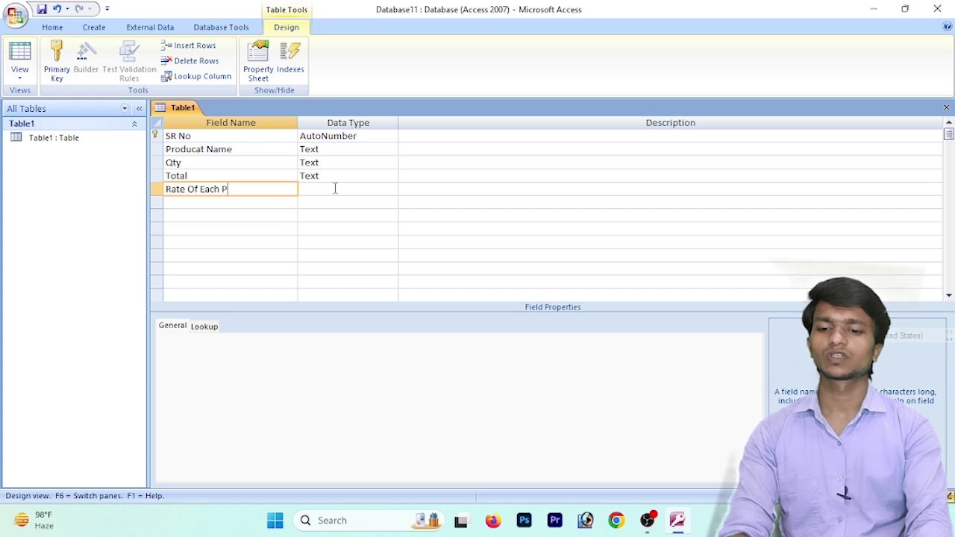
{"action": "type", "text": "roduc"}
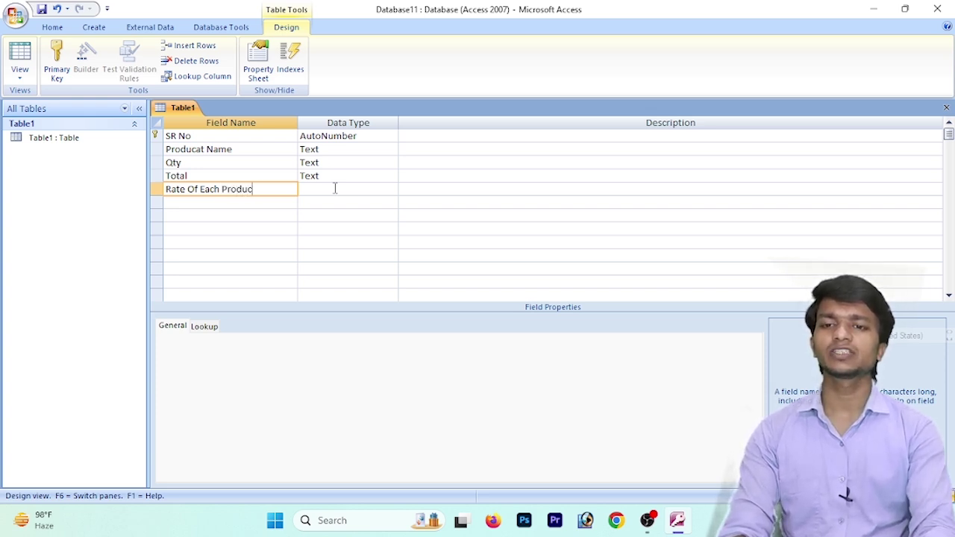
{"action": "type", "text": "t"}
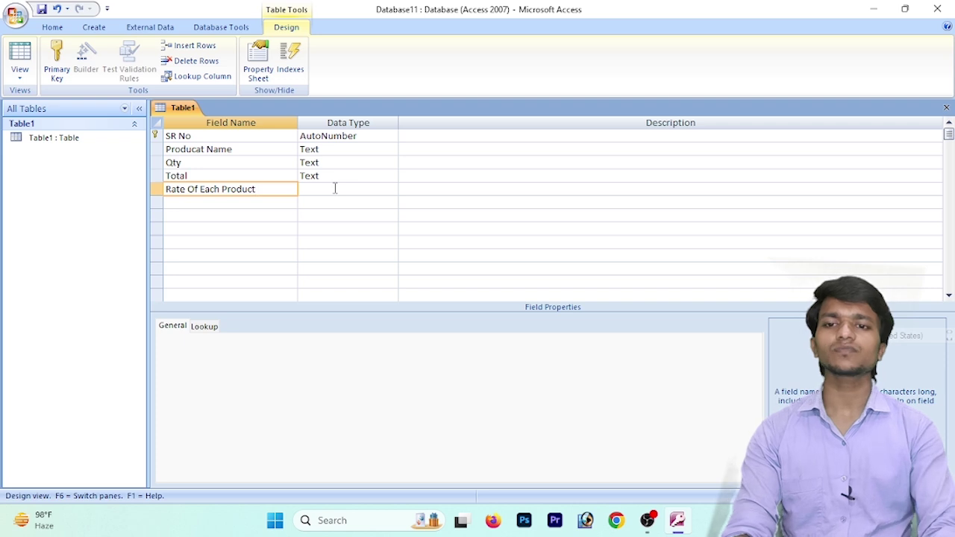
{"action": "key", "text": "Tab"}
{"action": "key", "text": "Tab"}
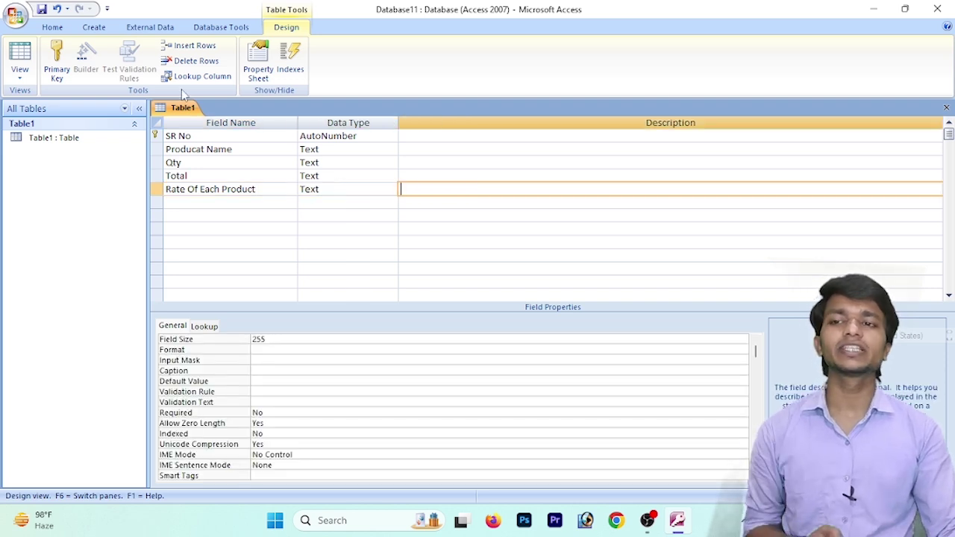
Step: Save Table1, switch to Datasheet view, and enter Key Board with Qty 45 and Total 4500
{"action": "left_click", "coordinate": [26, 76]}
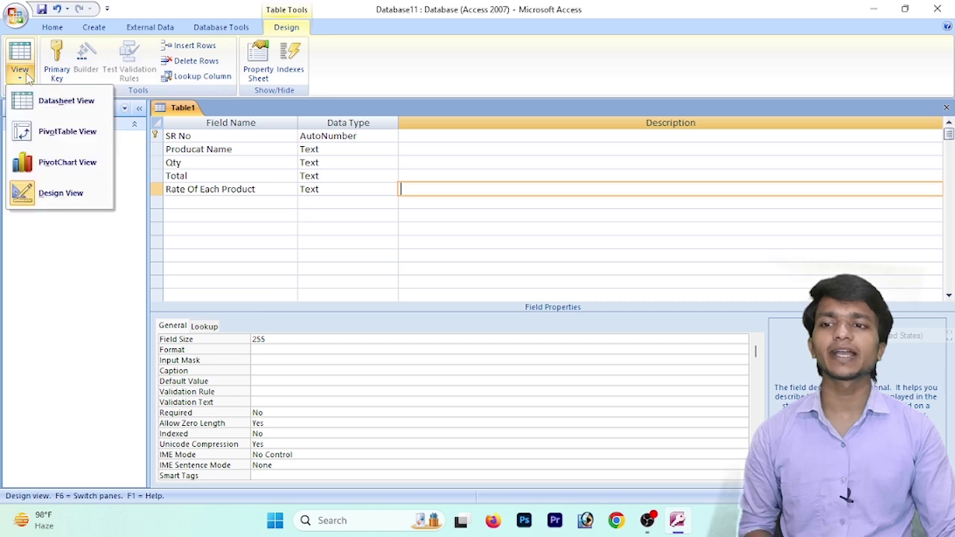
{"action": "left_click", "coordinate": [54, 112]}
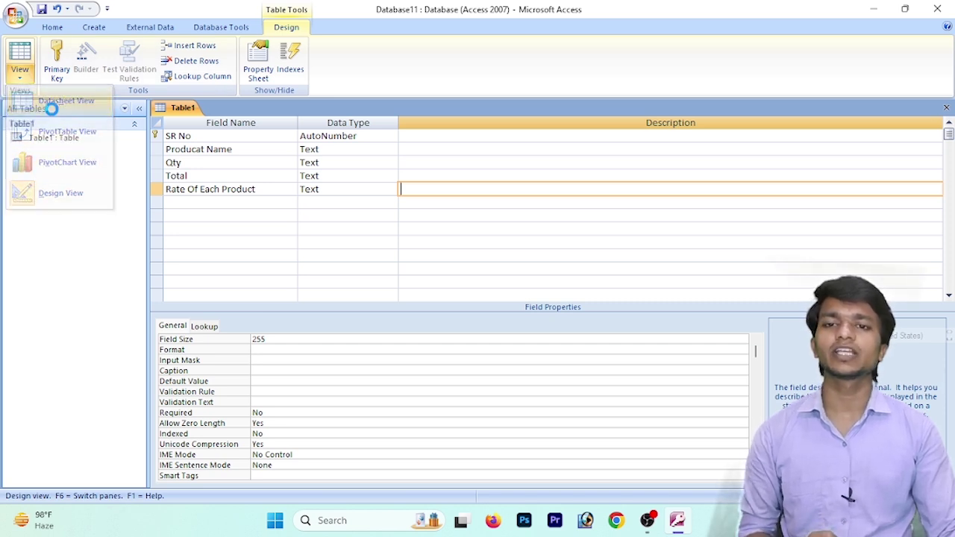
{"action": "left_click", "coordinate": [450, 299]}
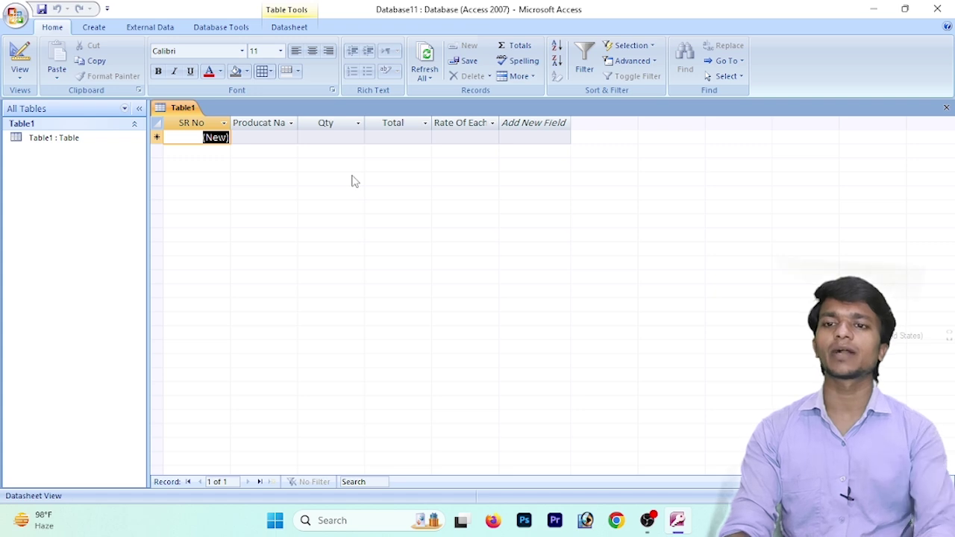
{"action": "key", "text": "Tab"}
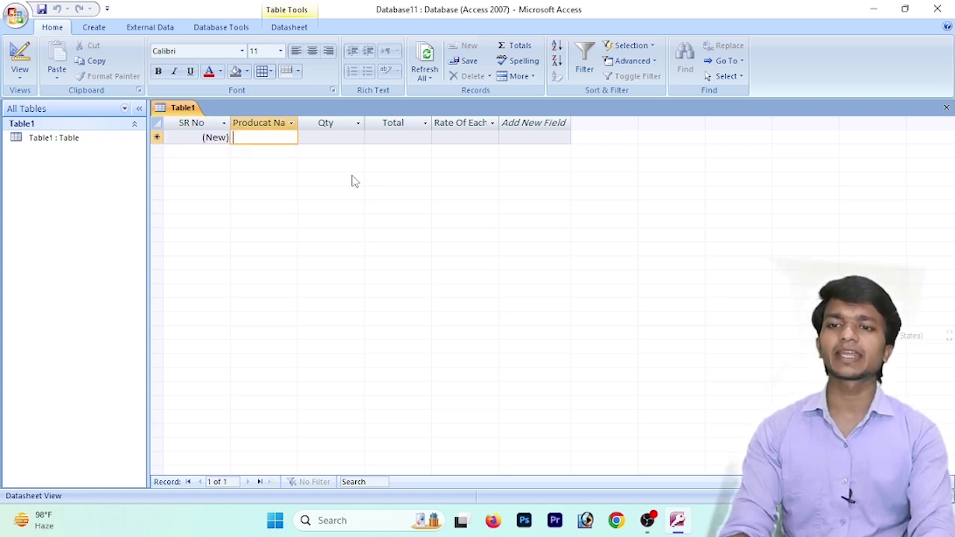
{"action": "type", "text": "K"}
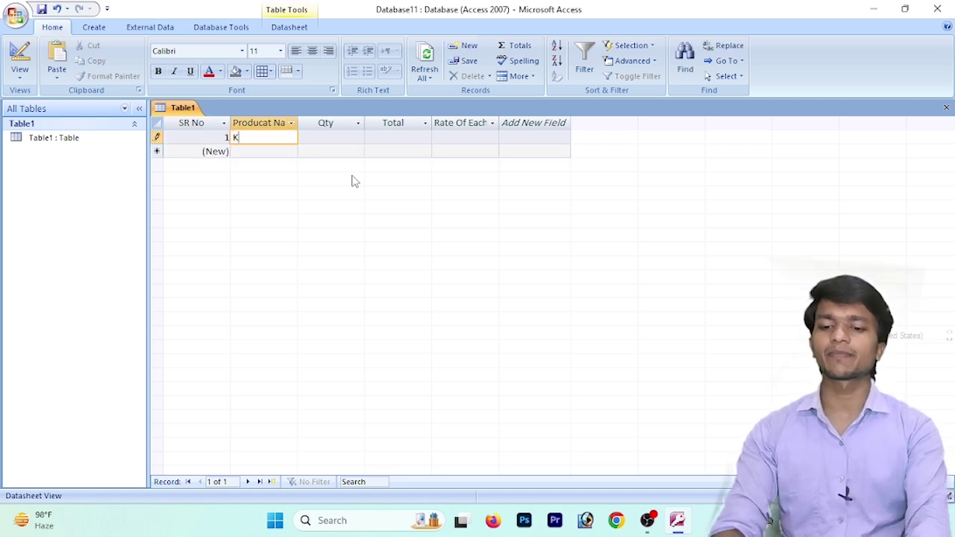
{"action": "type", "text": "ey Boa"}
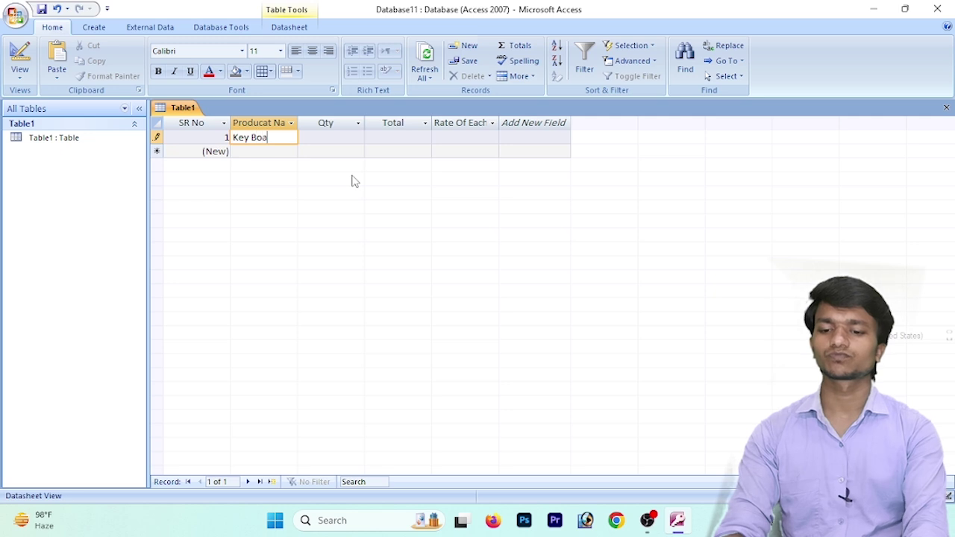
{"action": "type", "text": "rd"}
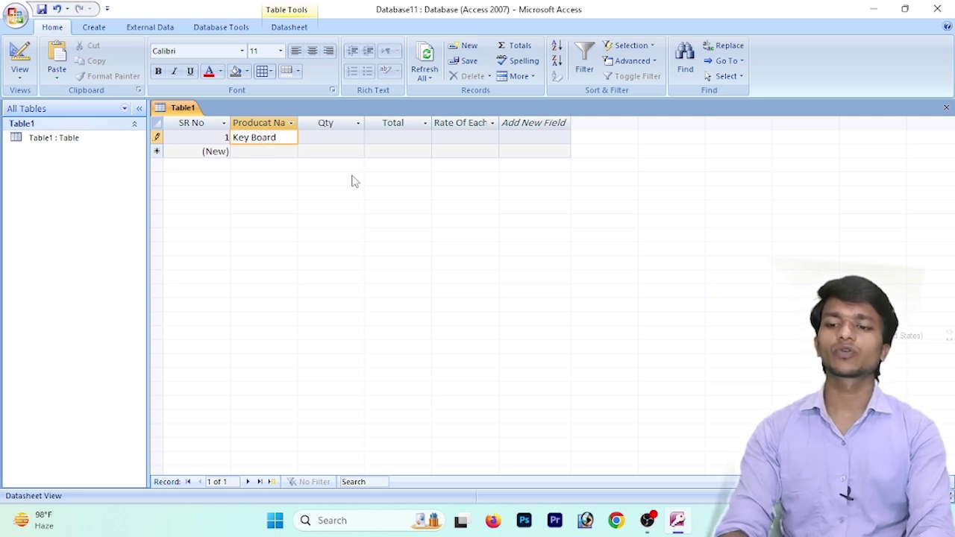
{"action": "key", "text": "Tab"}
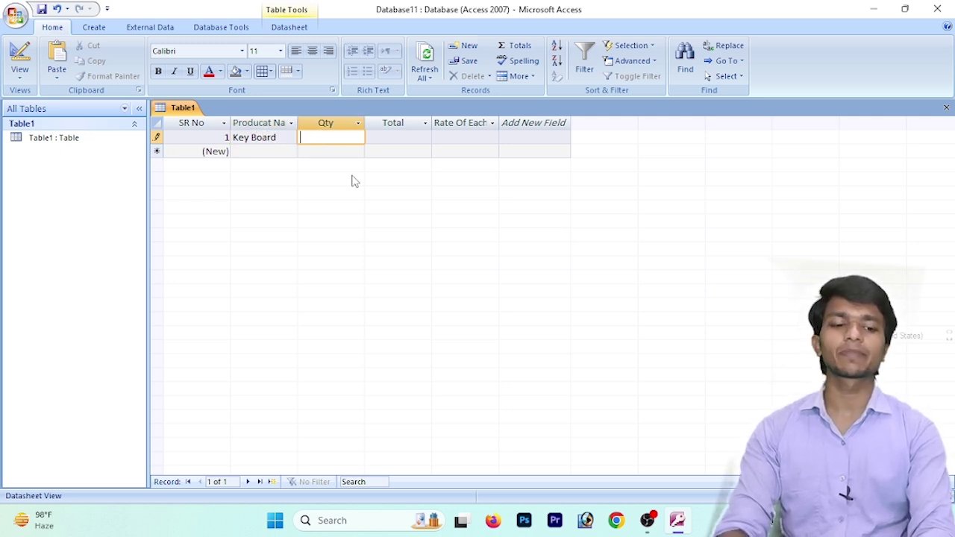
{"action": "key", "text": "shift+Tab"}
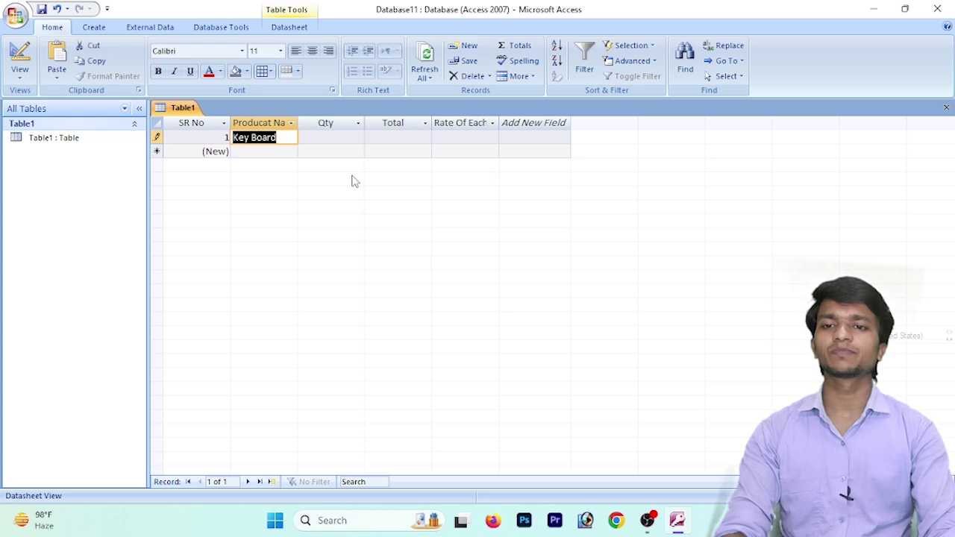
{"action": "key", "text": "Tab"}
{"action": "type", "text": "45"}
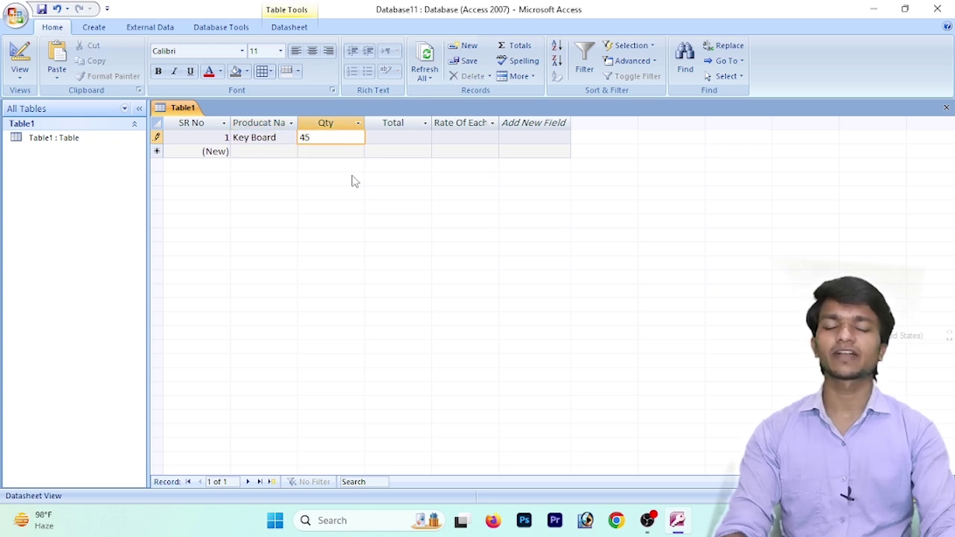
{"action": "key", "text": "Tab"}
{"action": "type", "text": "4500"}
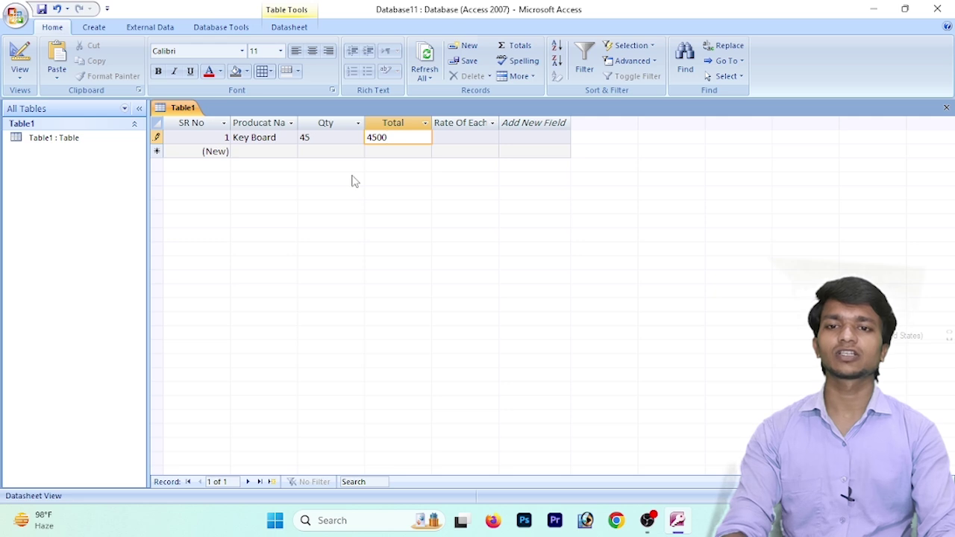
{"action": "key", "text": "Tab"}
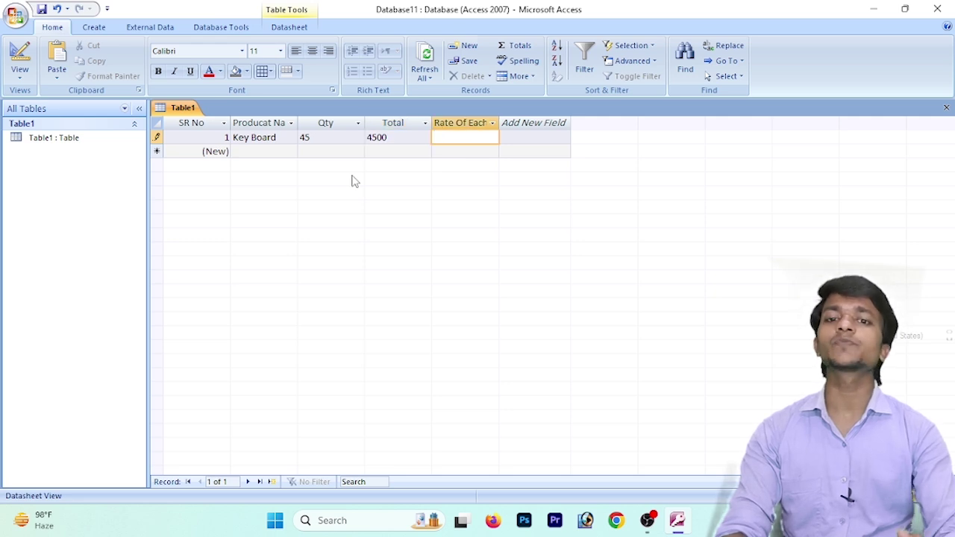
{"action": "key", "text": "Tab"}
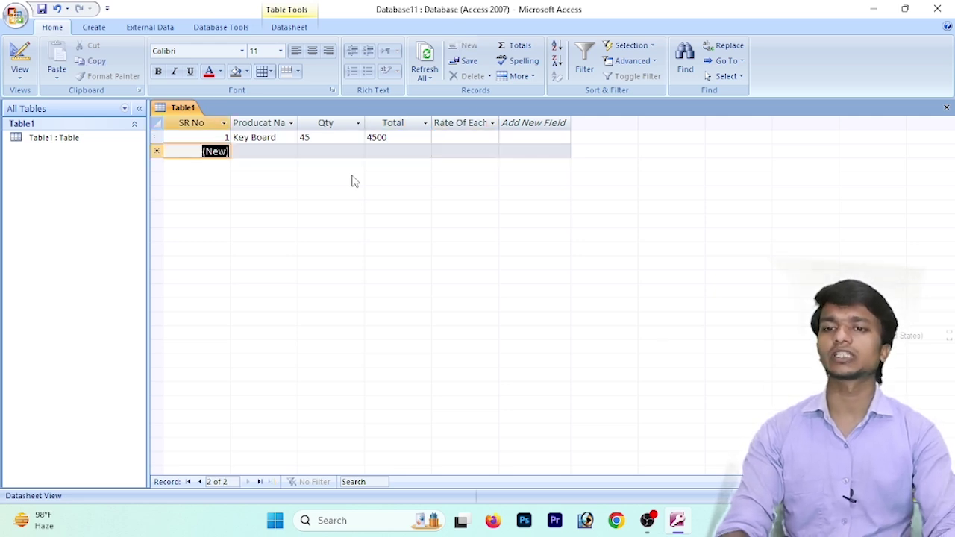
Step: Enter the Mouse record with Qty 60 and Total 9000
{"action": "key", "text": "Tab"}
{"action": "type", "text": "M"}
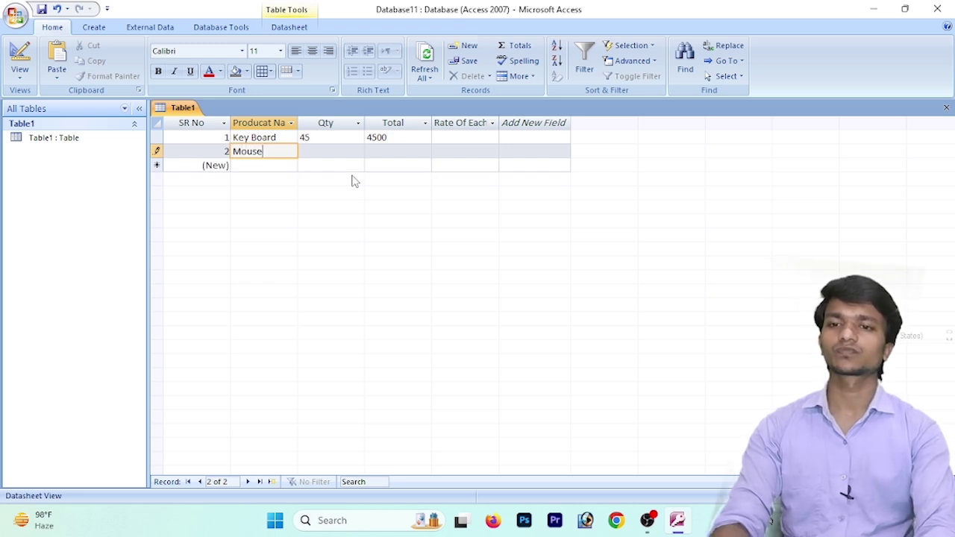
{"action": "key", "text": "Tab"}
{"action": "type", "text": "6"}
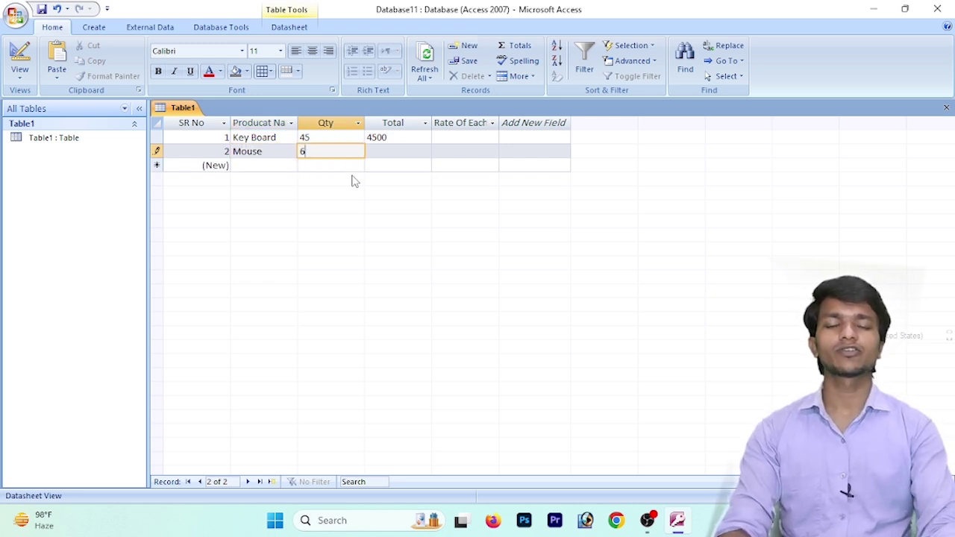
{"action": "type", "text": "0"}
{"action": "key", "text": "Tab"}
{"action": "type", "text": "9"}
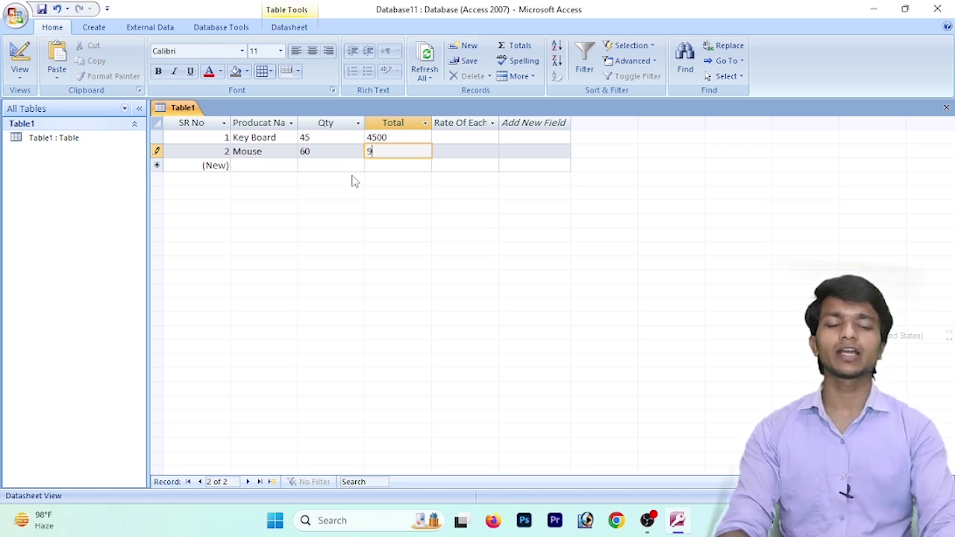
{"action": "type", "text": "000"}
{"action": "key", "text": "Tab"}
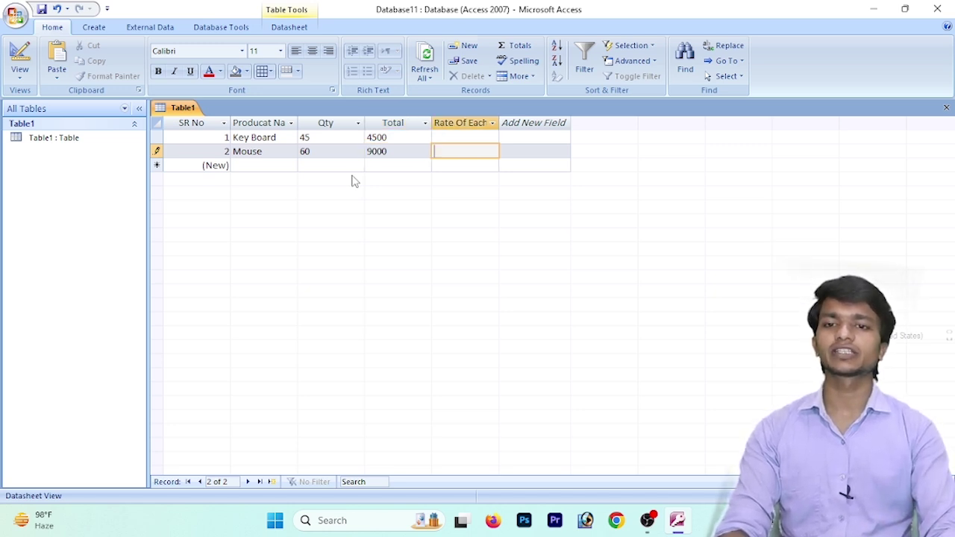
{"action": "key", "text": "Tab"}
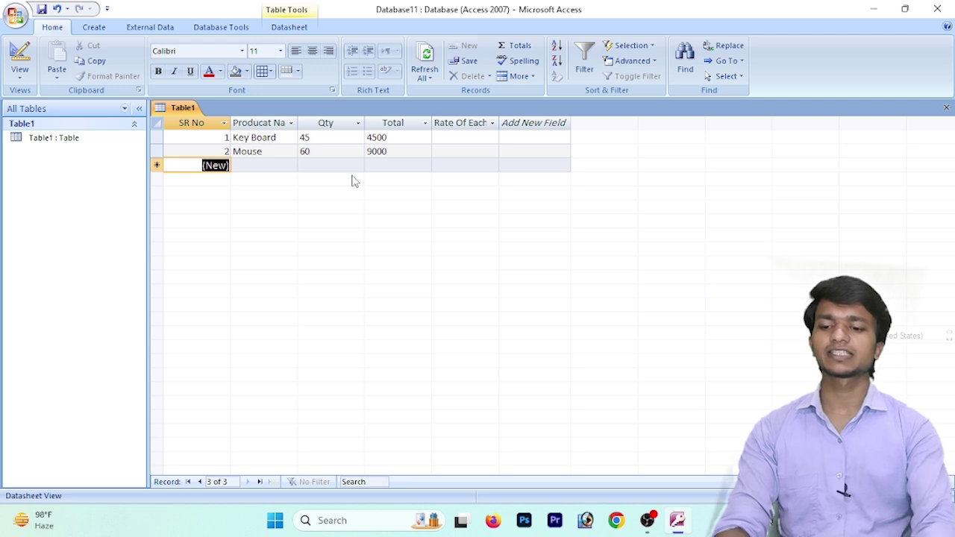
Step: Enter the Monitor record with Qty 55 and Total 55000
{"action": "key", "text": "Tab"}
{"action": "type", "text": "Monit"}
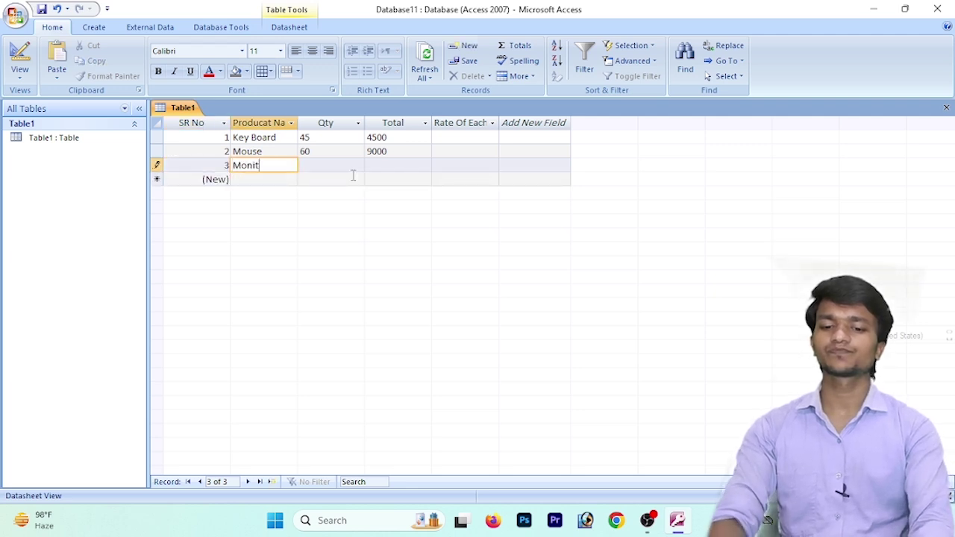
{"action": "type", "text": "or"}
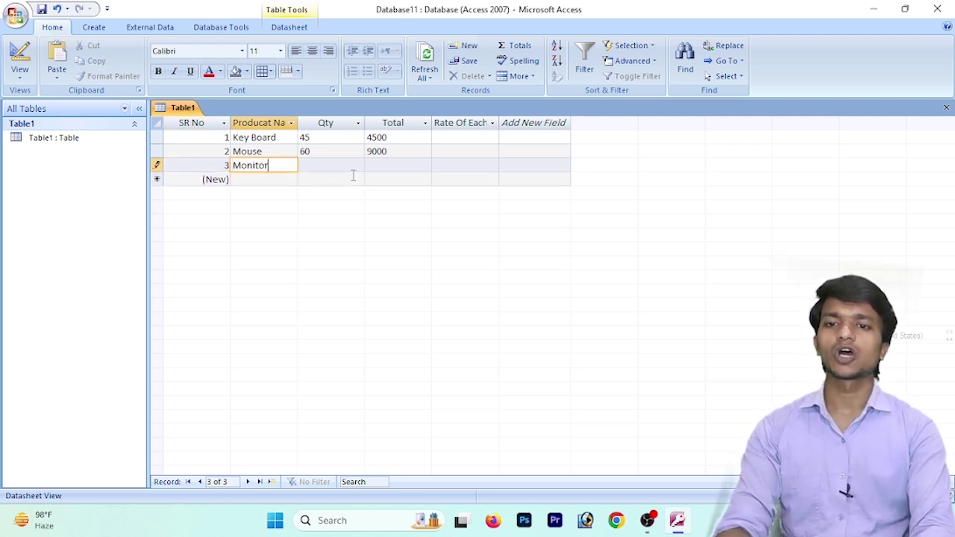
{"action": "key", "text": "Tab"}
{"action": "type", "text": "55"}
{"action": "key", "text": "Tab"}
{"action": "type", "text": "55000"}
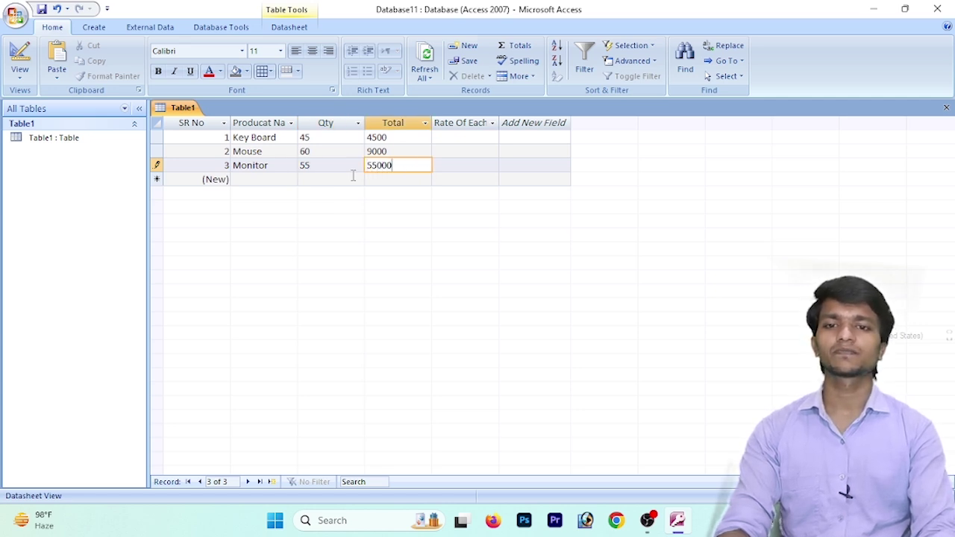
{"action": "key", "text": "Tab"}
{"action": "key", "text": "Tab"}
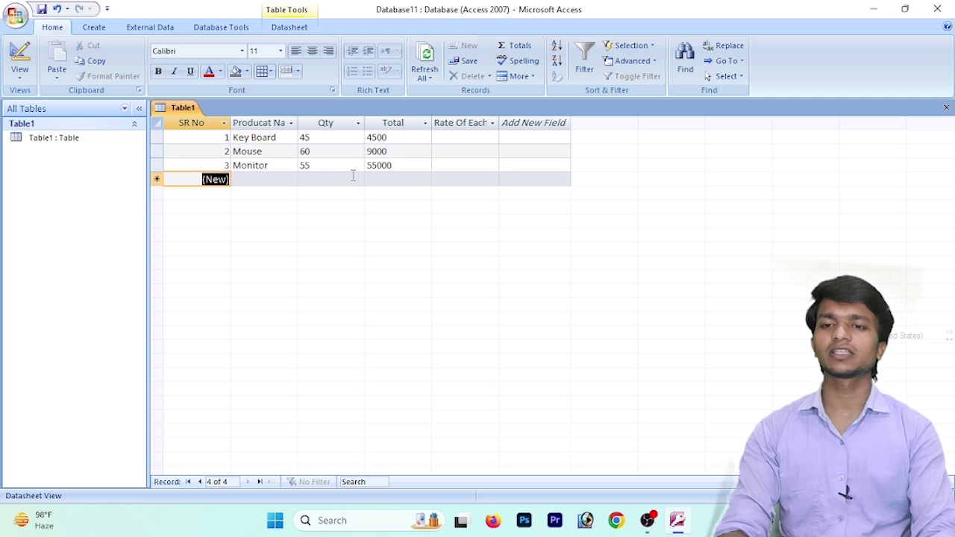
{"action": "key", "text": "Tab"}
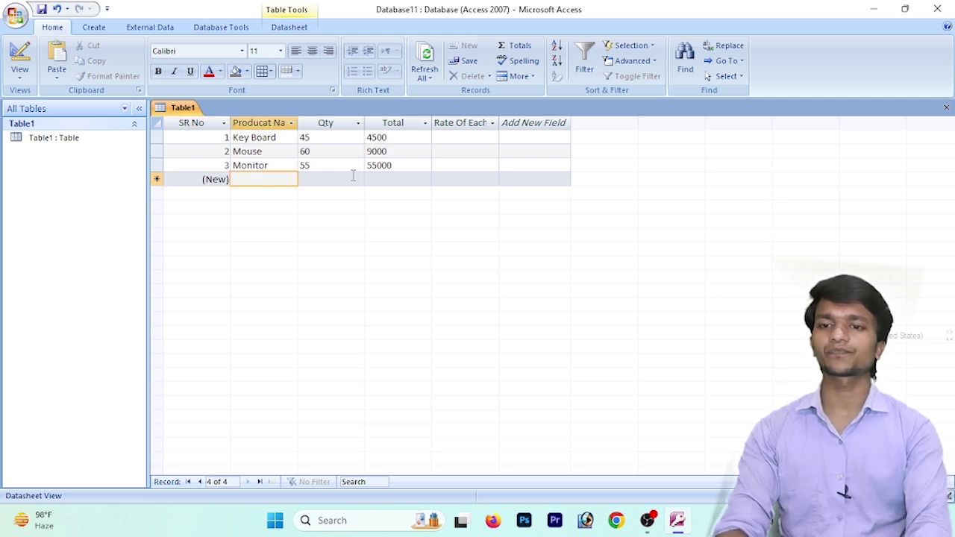
Step: Enter the Laptop record with Qty 86 and Total 900000
{"action": "type", "text": "La"}
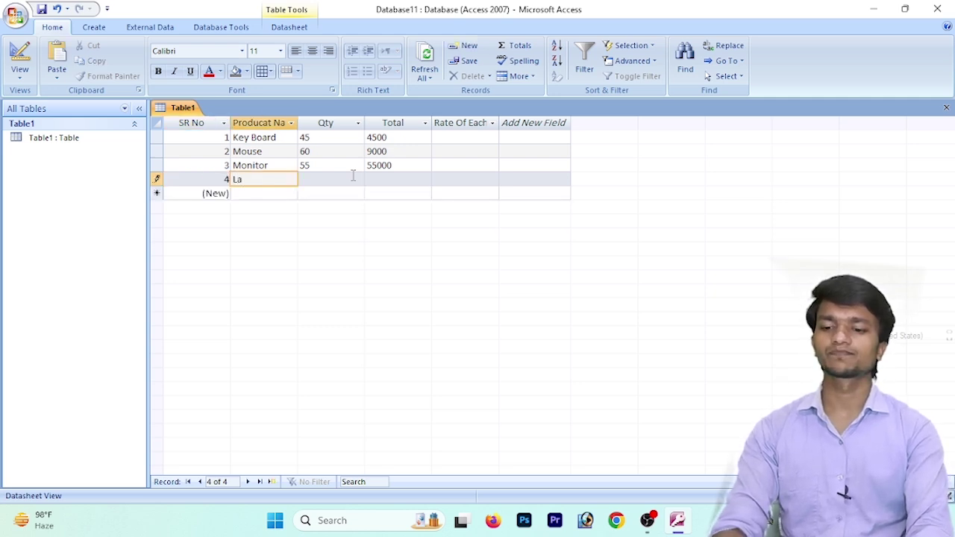
{"action": "type", "text": "ptop"}
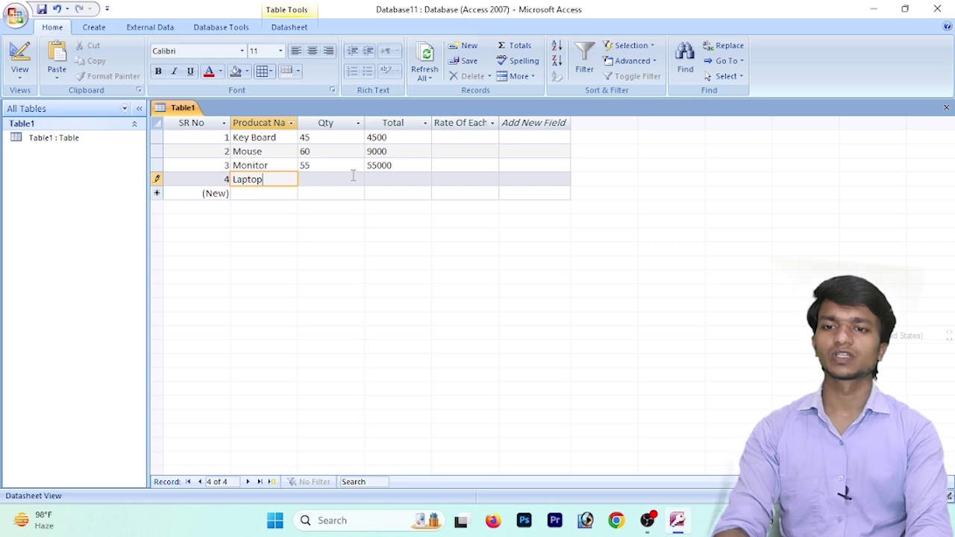
{"action": "key", "text": "Tab"}
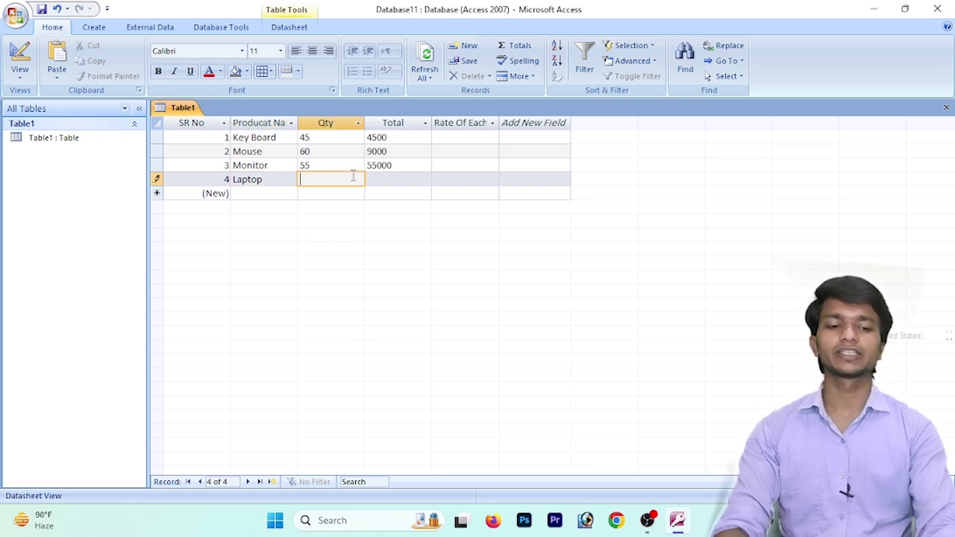
{"action": "type", "text": "86"}
{"action": "key", "text": "Tab"}
{"action": "type", "text": "9"}
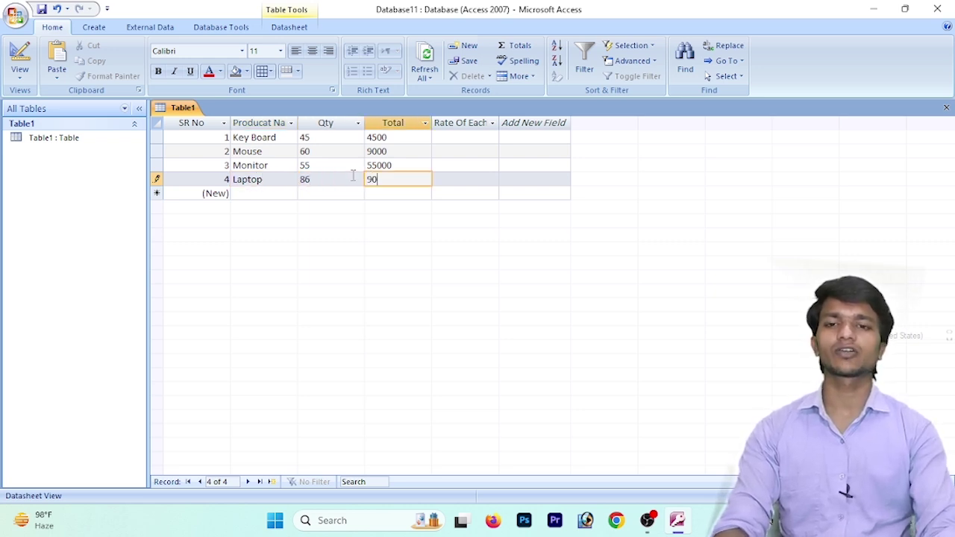
{"action": "type", "text": "0000"}
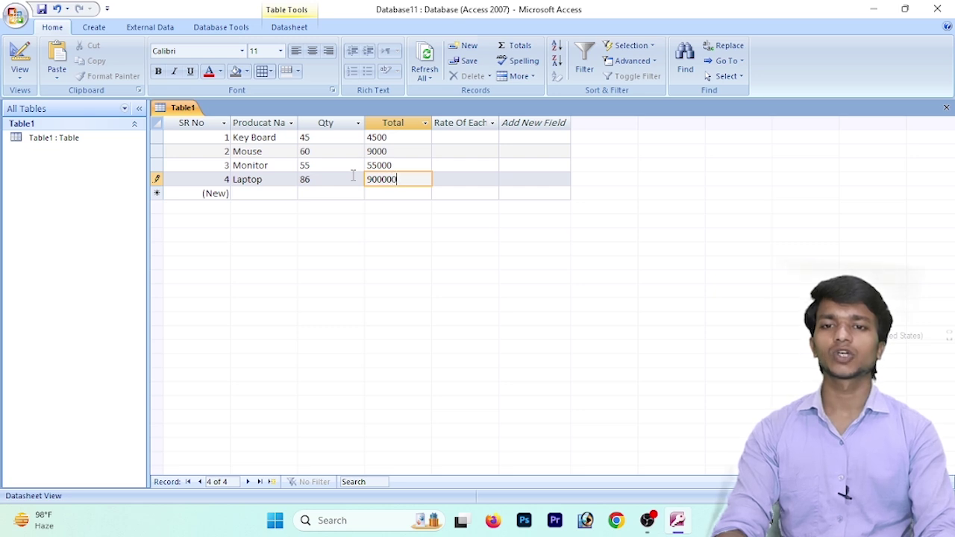
{"action": "key", "text": "Tab"}
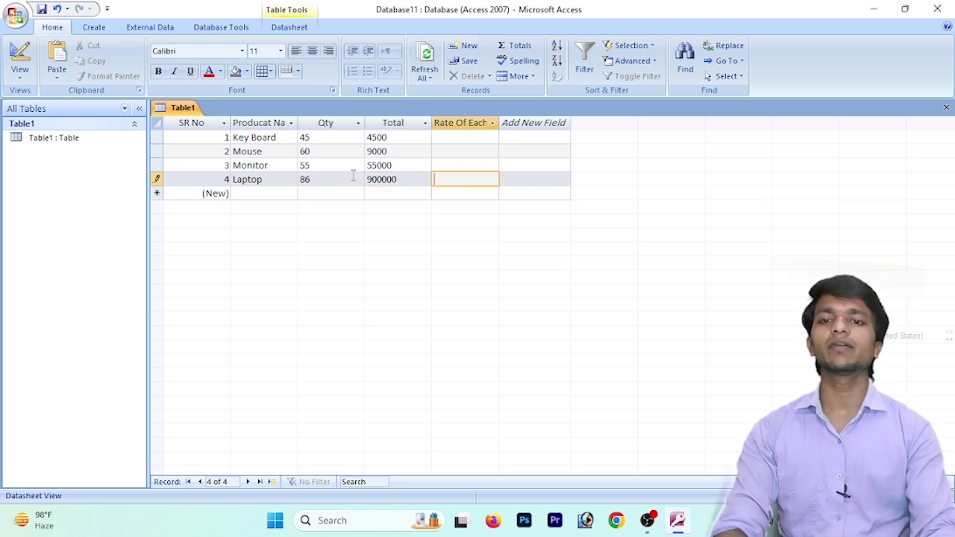
{"action": "left_click", "coordinate": [418, 179]}
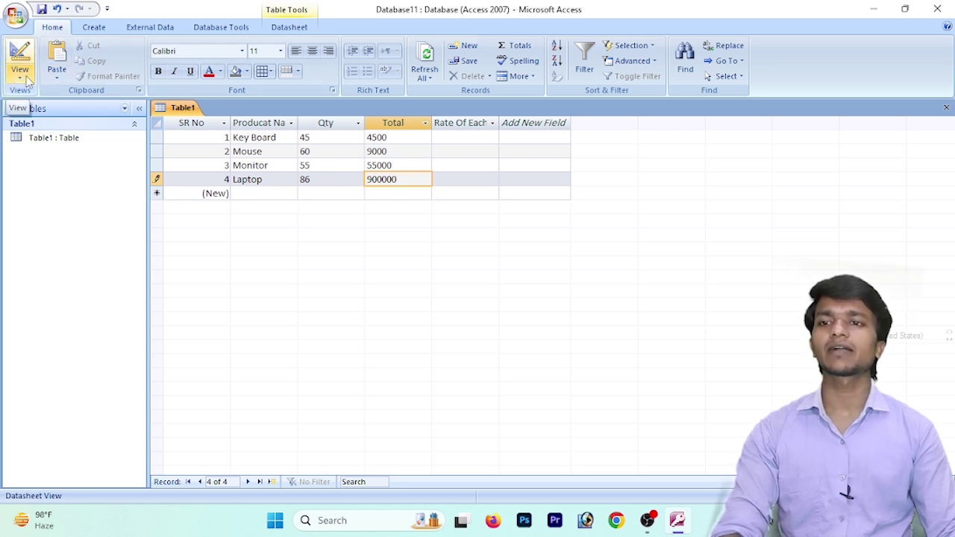
Step: Start a new query in Design view and add Table1 to it
{"action": "left_click", "coordinate": [94, 28]}
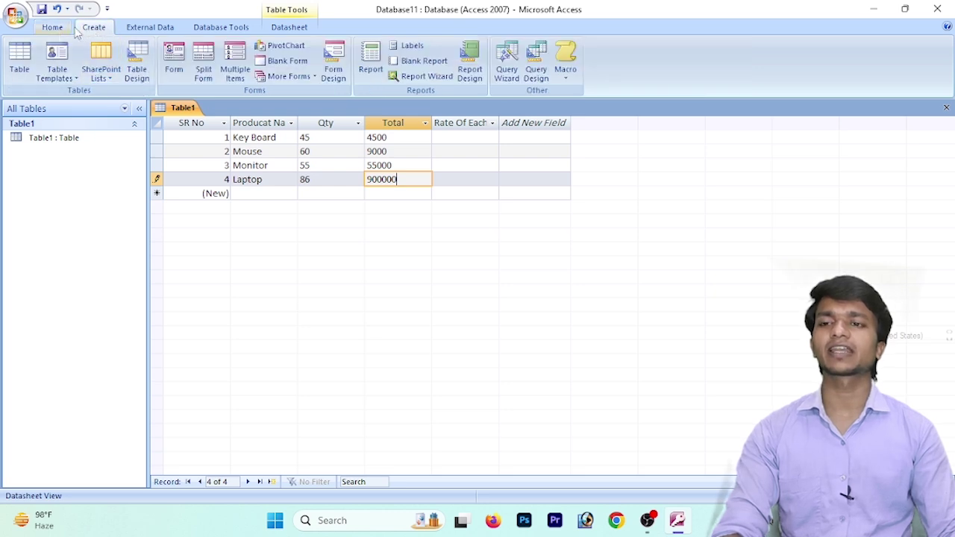
{"action": "left_click", "coordinate": [534, 78]}
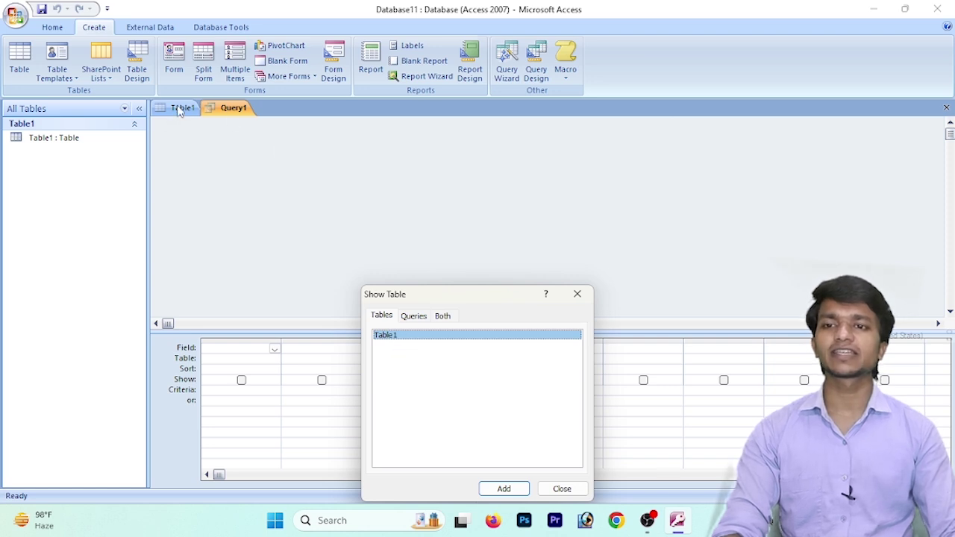
{"action": "left_click", "coordinate": [504, 489]}
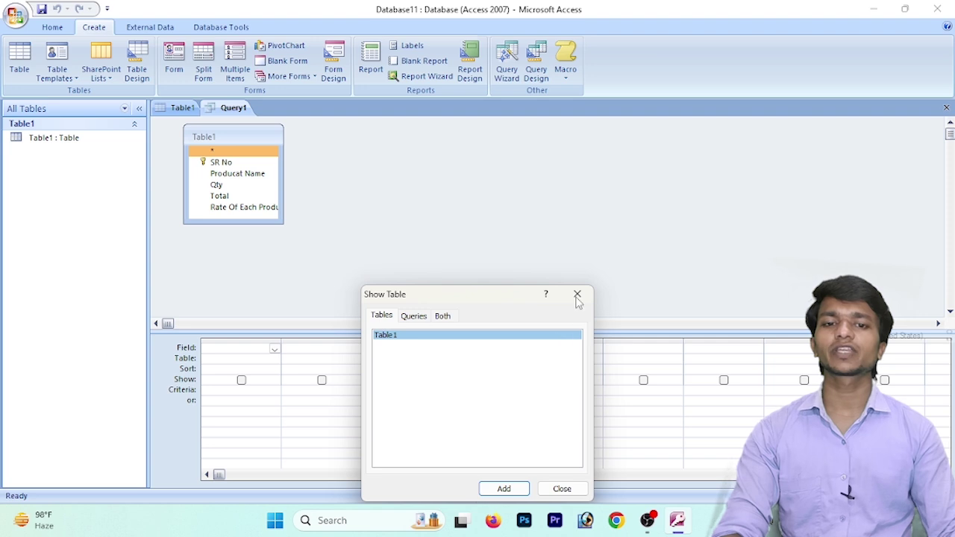
{"action": "left_click", "coordinate": [577, 294]}
Step: Put SR No and Producat Name in the first two query columns
{"action": "left_click", "coordinate": [275, 359]}
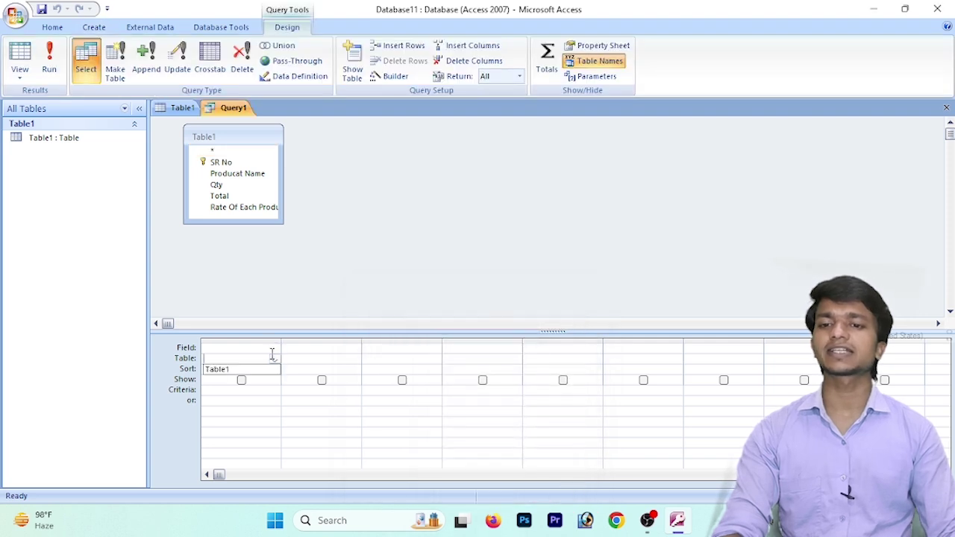
{"action": "left_click", "coordinate": [276, 347]}
{"action": "left_click", "coordinate": [216, 366]}
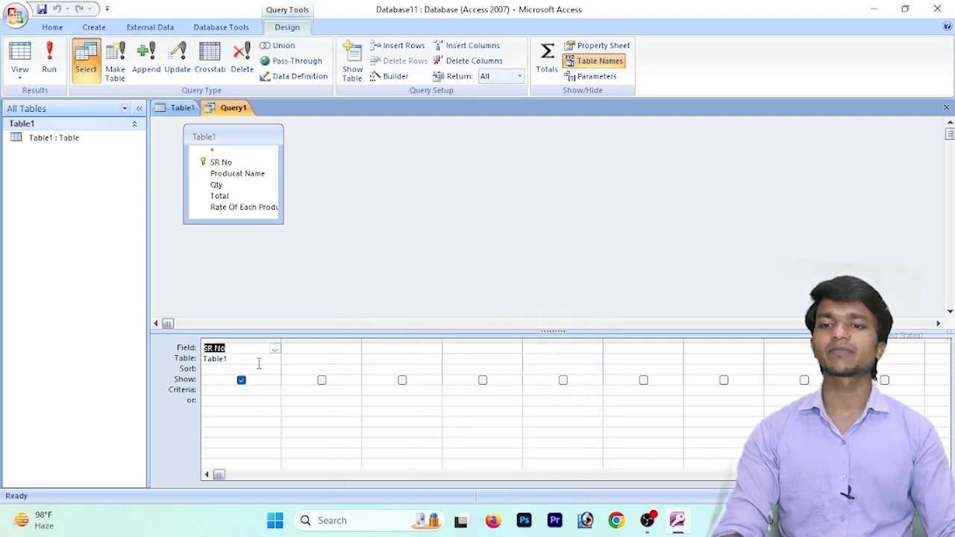
{"action": "left_click", "coordinate": [319, 348]}
{"action": "left_click", "coordinate": [356, 348]}
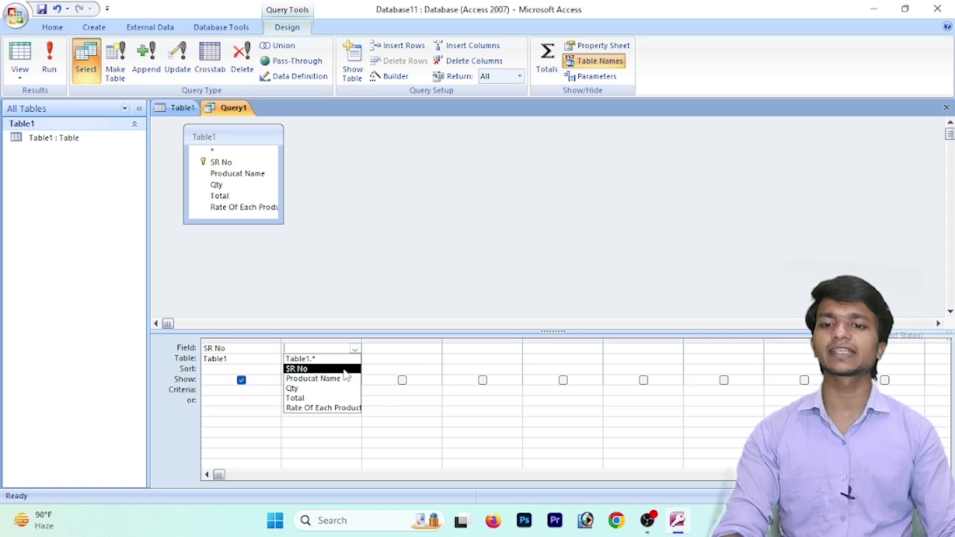
{"action": "left_click", "coordinate": [341, 378]}
Step: Fill the next three columns with Qty, Total and Rate Of Each Product
{"action": "left_click", "coordinate": [437, 343]}
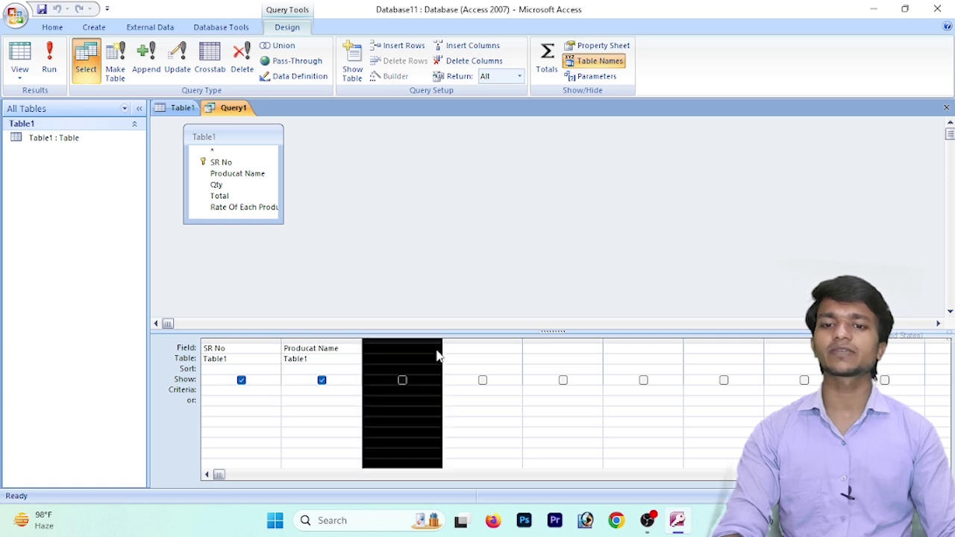
{"action": "left_click", "coordinate": [433, 350]}
{"action": "left_click", "coordinate": [435, 348]}
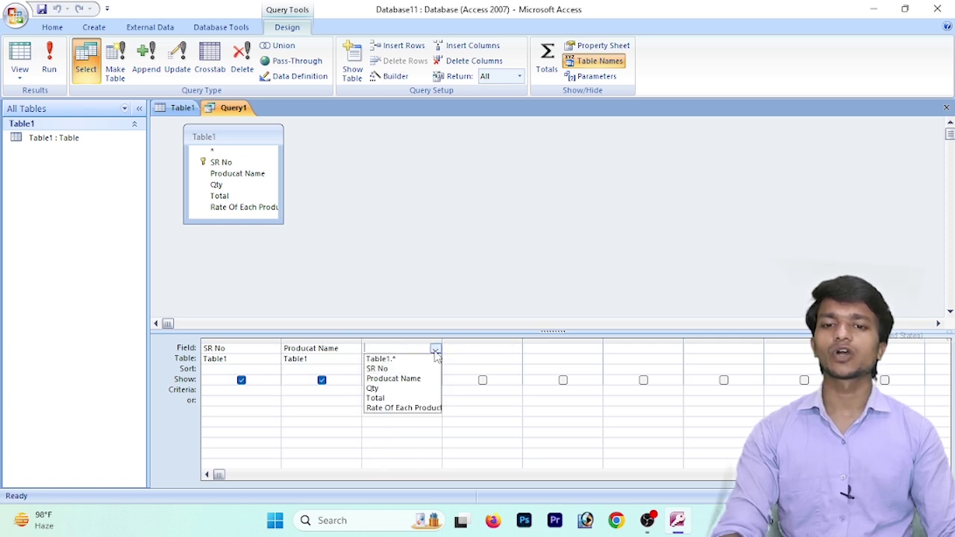
{"action": "left_click", "coordinate": [416, 388]}
{"action": "left_click", "coordinate": [512, 349]}
{"action": "left_click", "coordinate": [515, 350]}
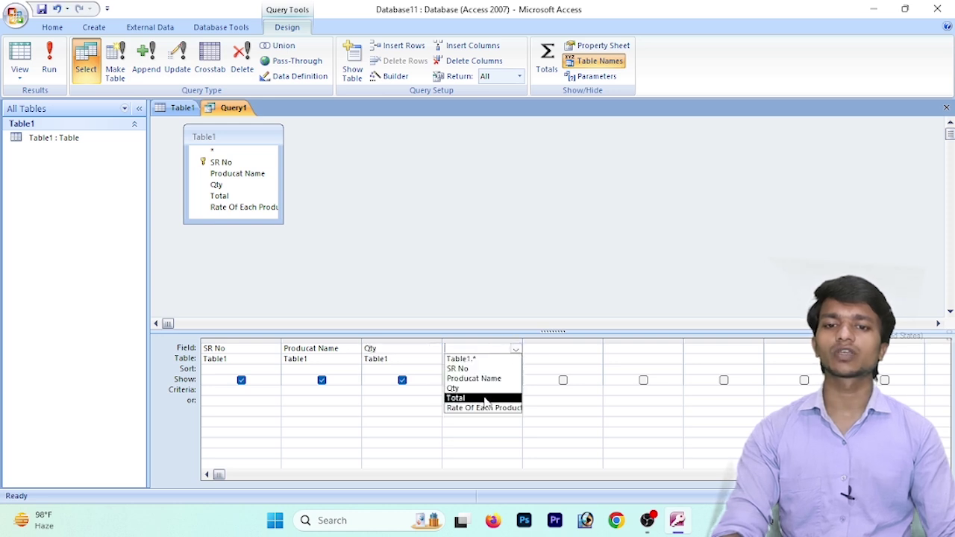
{"action": "left_click", "coordinate": [456, 397]}
{"action": "left_click", "coordinate": [579, 353]}
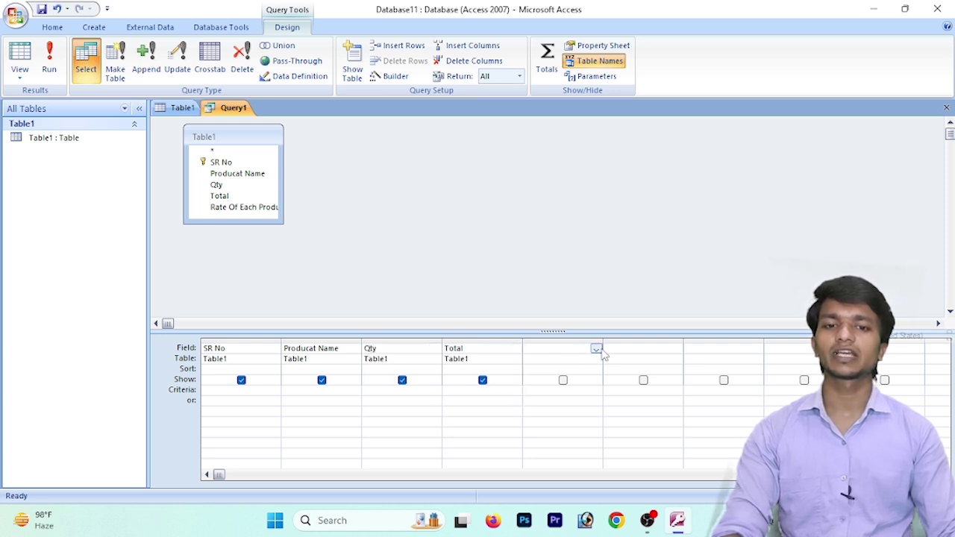
{"action": "left_click", "coordinate": [597, 349]}
{"action": "left_click", "coordinate": [585, 404]}
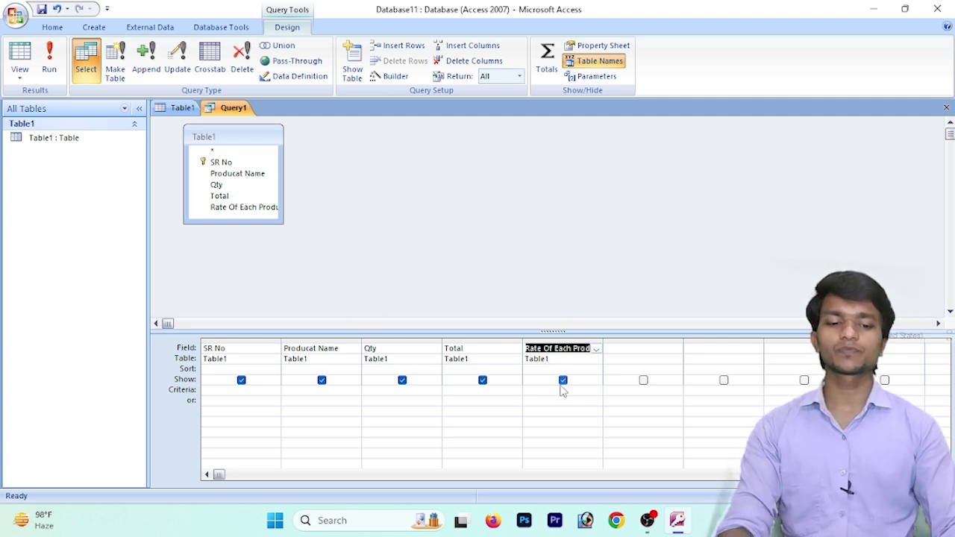
Step: Change the fifth column's field to 'Rate Of Each Product: [Total]/[Qty]'
{"action": "key", "text": "Tab"}
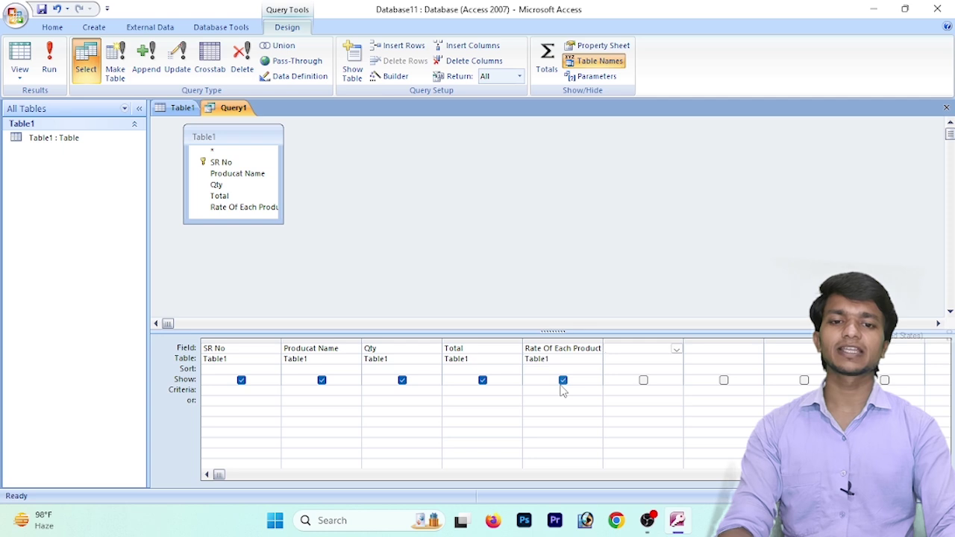
{"action": "left_click", "coordinate": [587, 354]}
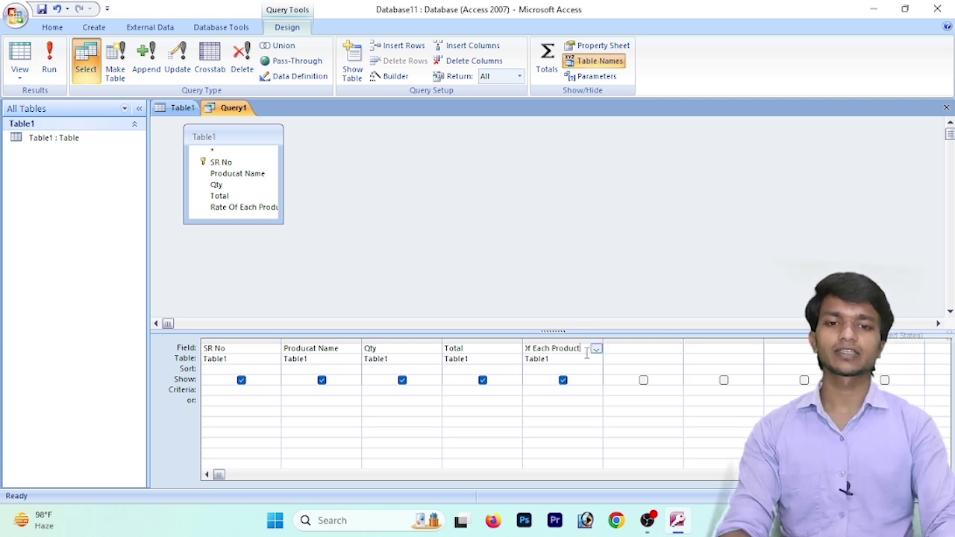
{"action": "key", "text": "Tab"}
{"action": "key", "text": "shift+Tab"}
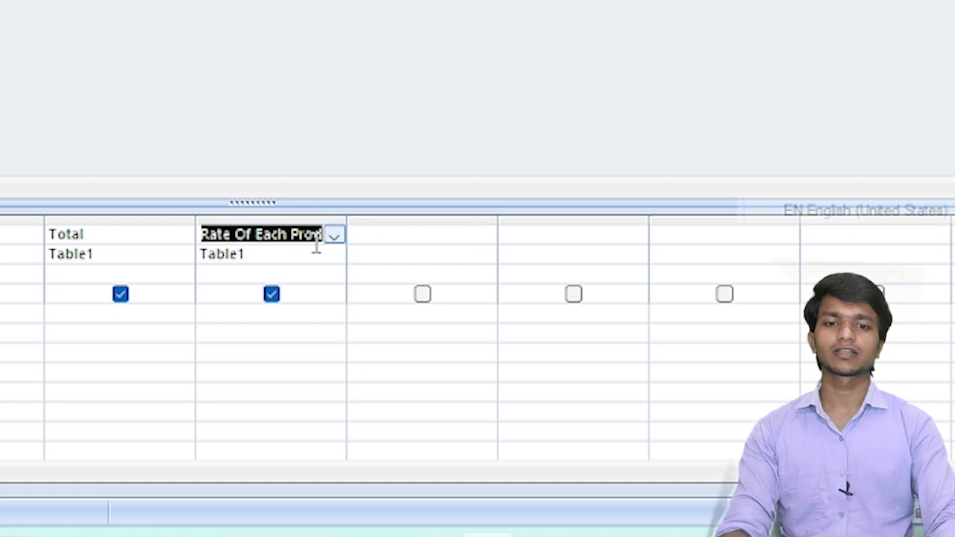
{"action": "key", "text": "Tab"}
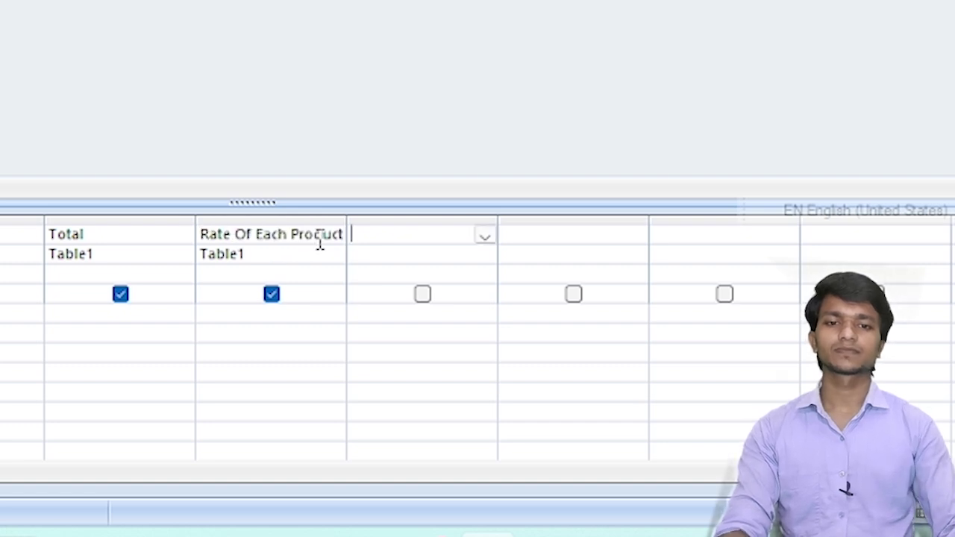
{"action": "left_click", "coordinate": [333, 237]}
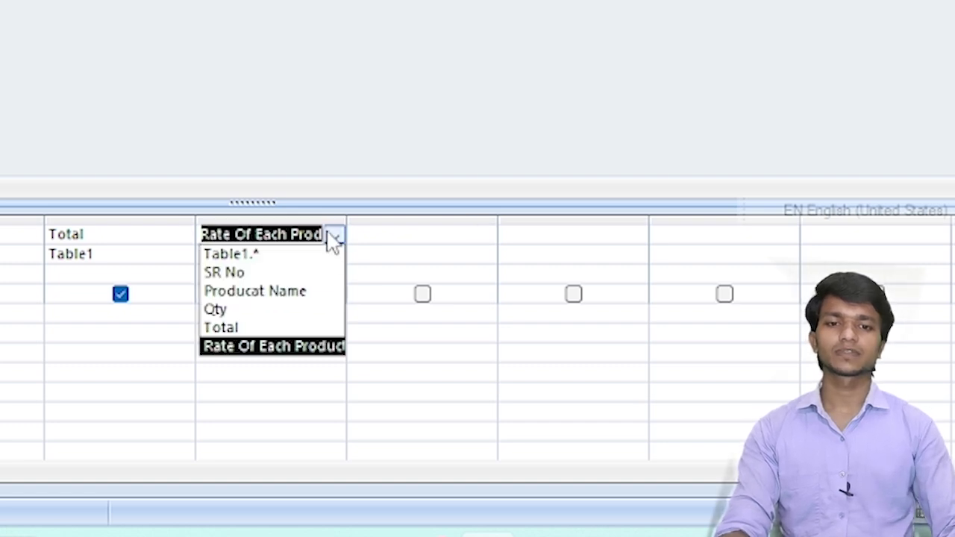
{"action": "left_click", "coordinate": [260, 233]}
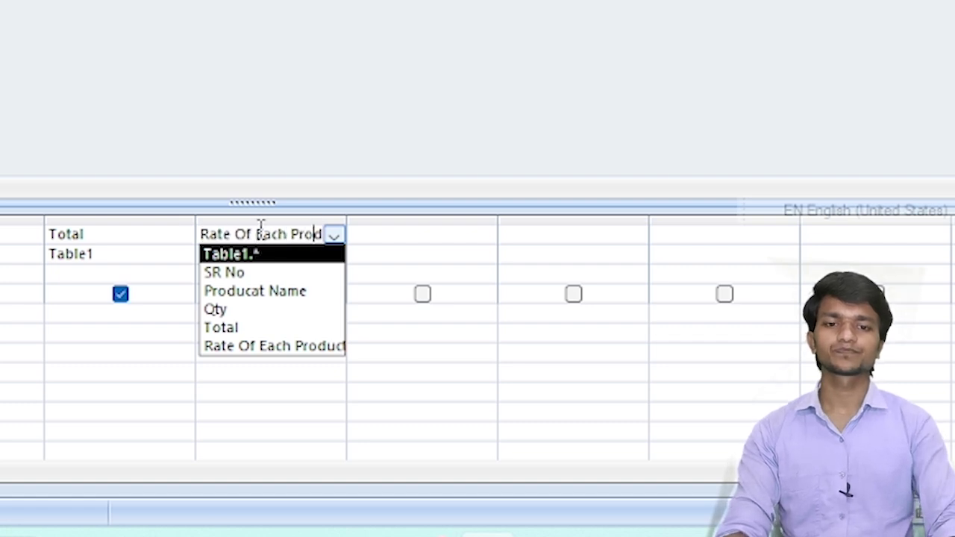
{"action": "key", "text": "Right"}
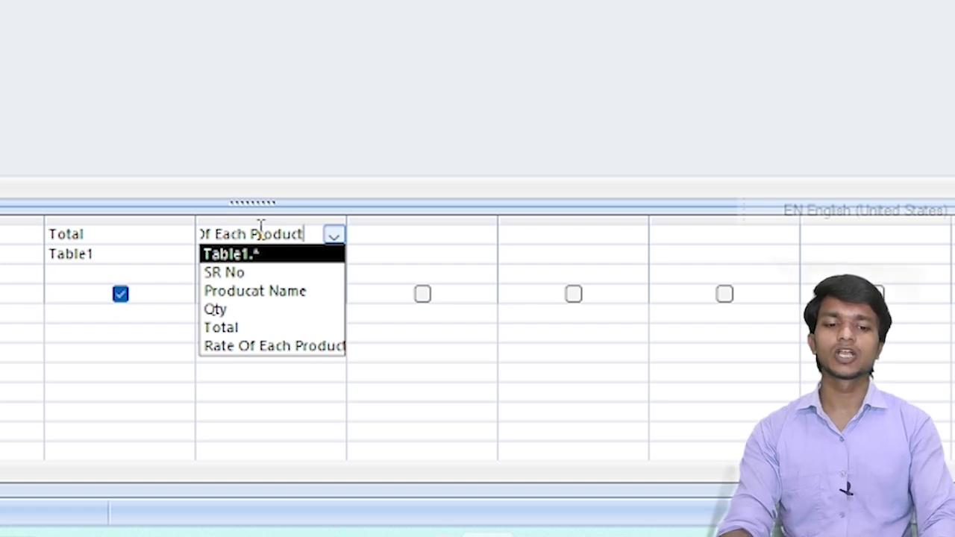
{"action": "type", "text": ":"}
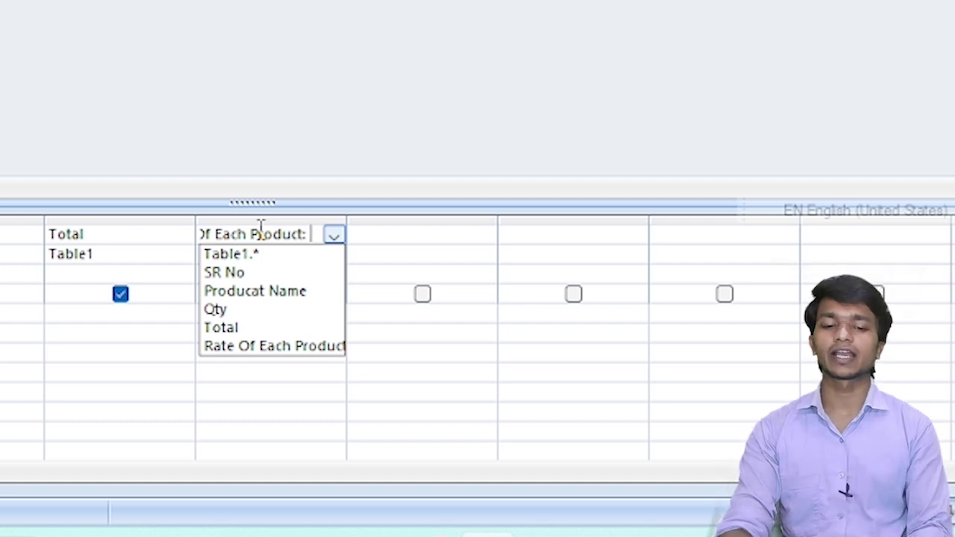
{"action": "type", "text": " ["}
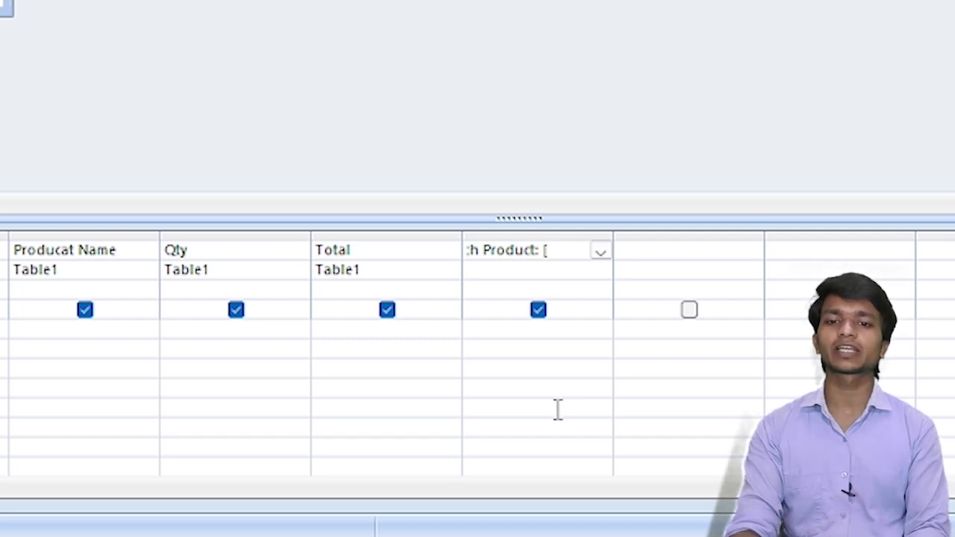
{"action": "type", "text": "Total]"}
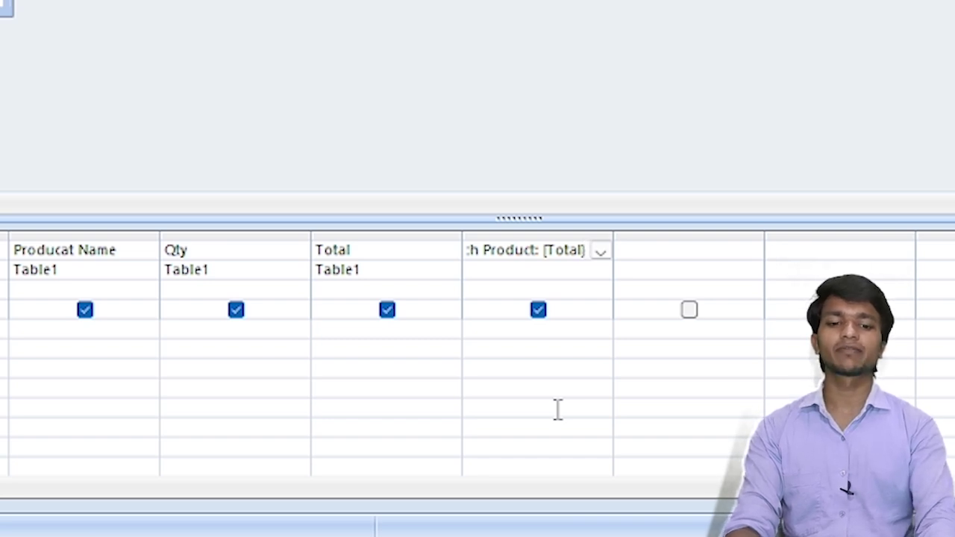
{"action": "type", "text": "/["}
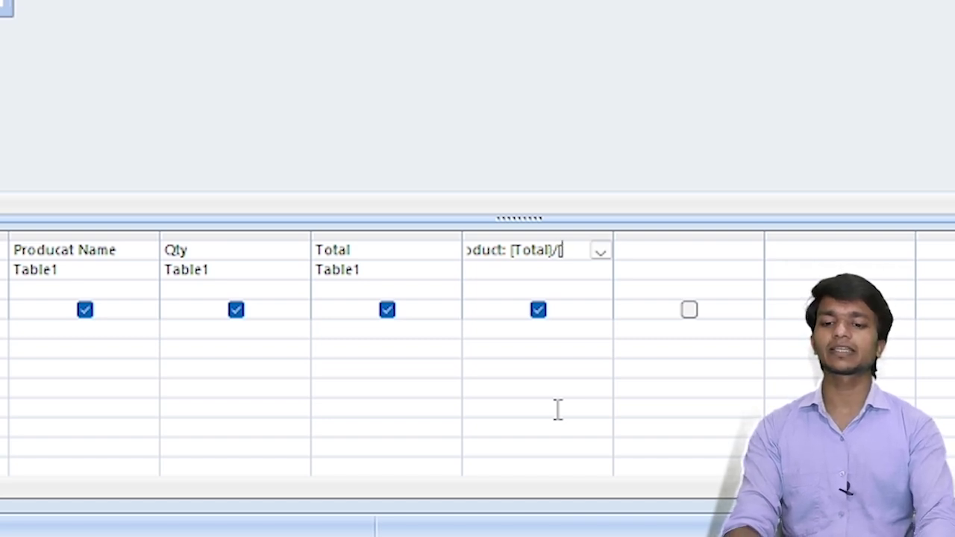
{"action": "type", "text": "Qty]"}
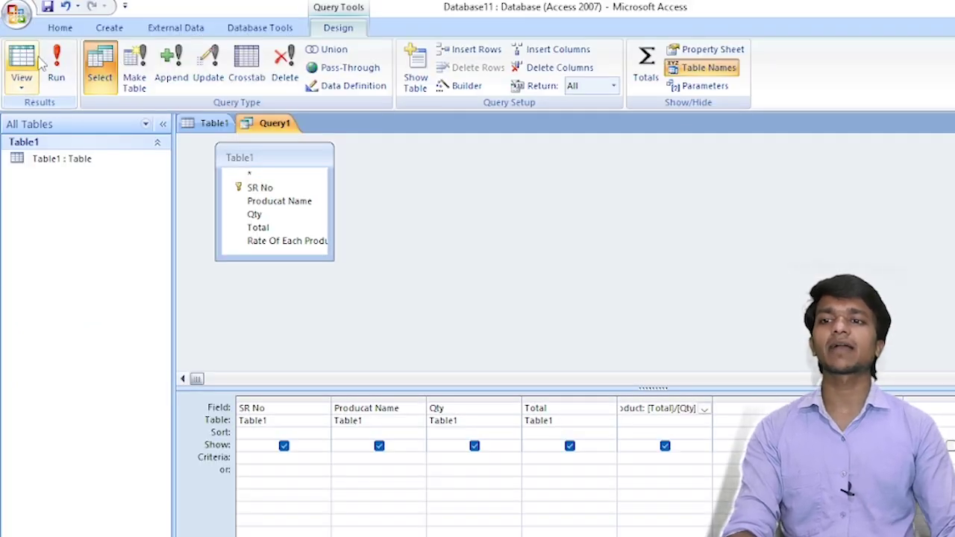
Step: Run the query, dismiss the 'Invalid bracketing' error, and delete the extra opening bracket
{"action": "left_click", "coordinate": [61, 71]}
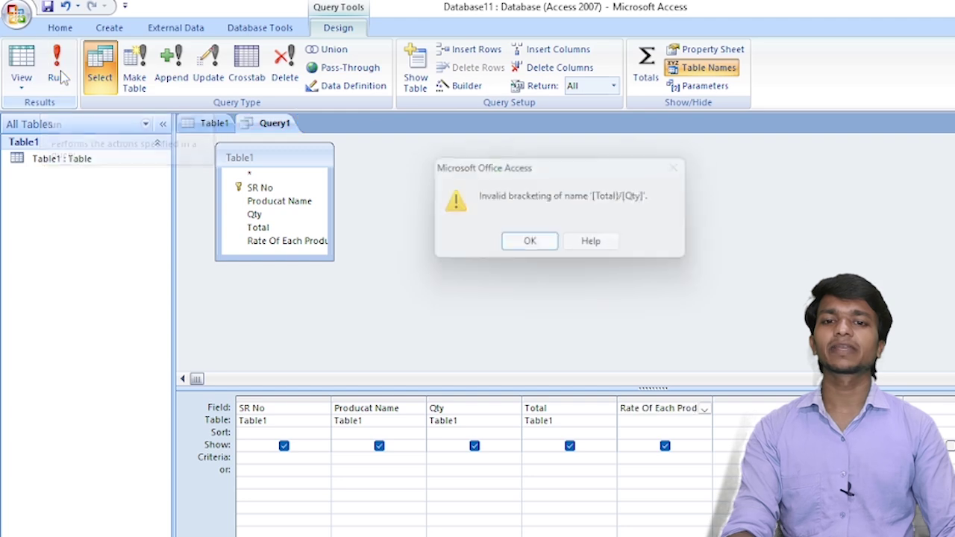
{"action": "left_click", "coordinate": [528, 246]}
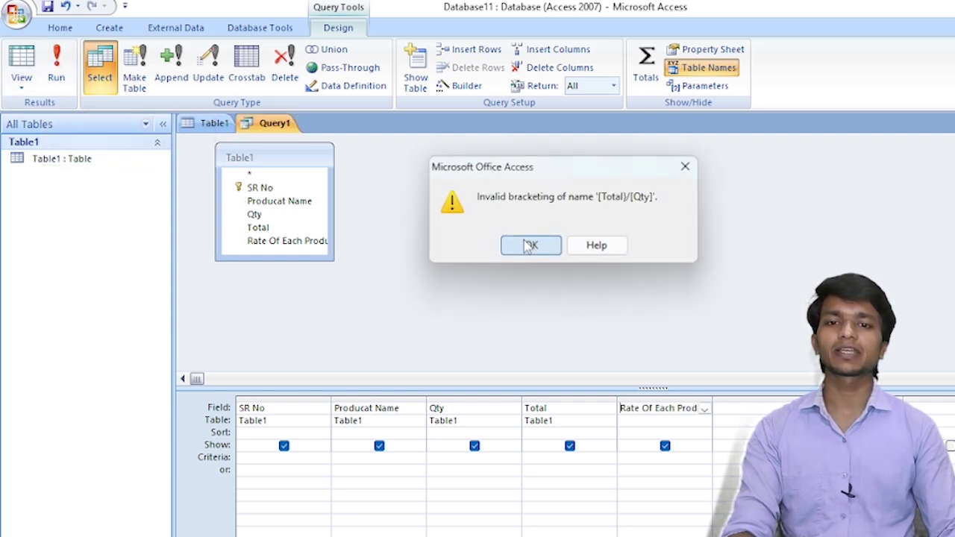
{"action": "left_click", "coordinate": [693, 408]}
{"action": "key", "text": "BackSpace"}
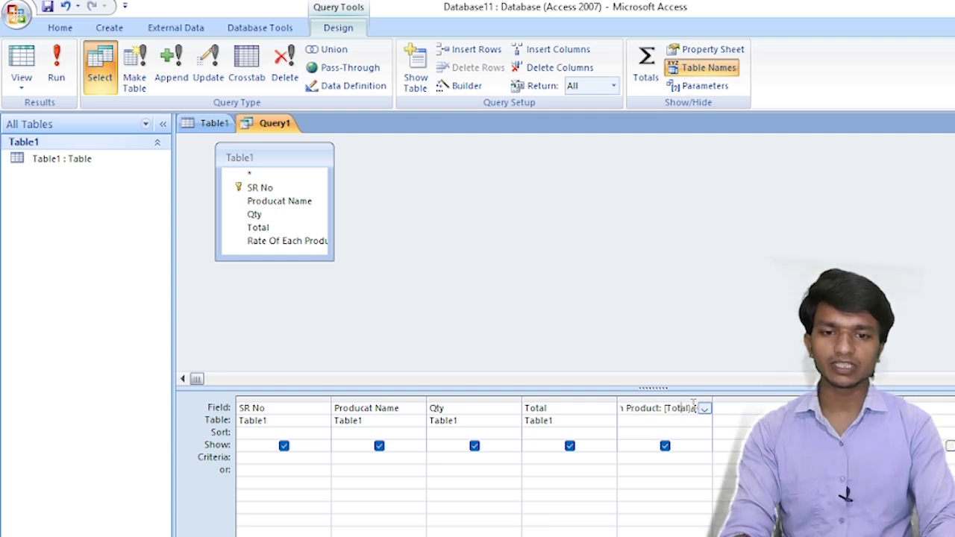
{"action": "left_click", "coordinate": [631, 218]}
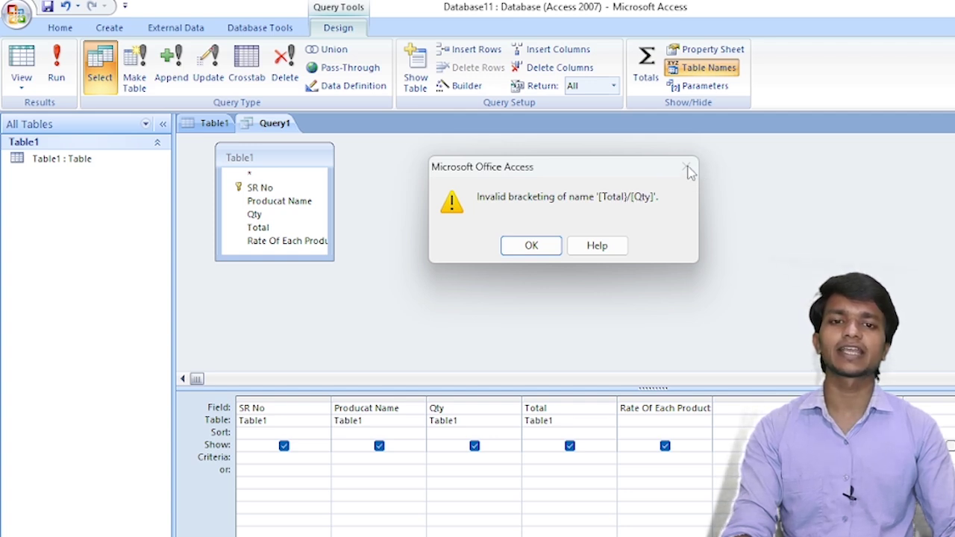
Step: Dismiss the error again and retype the expression as [Total]/[Qty]
{"action": "left_click", "coordinate": [530, 245]}
{"action": "left_click", "coordinate": [705, 409]}
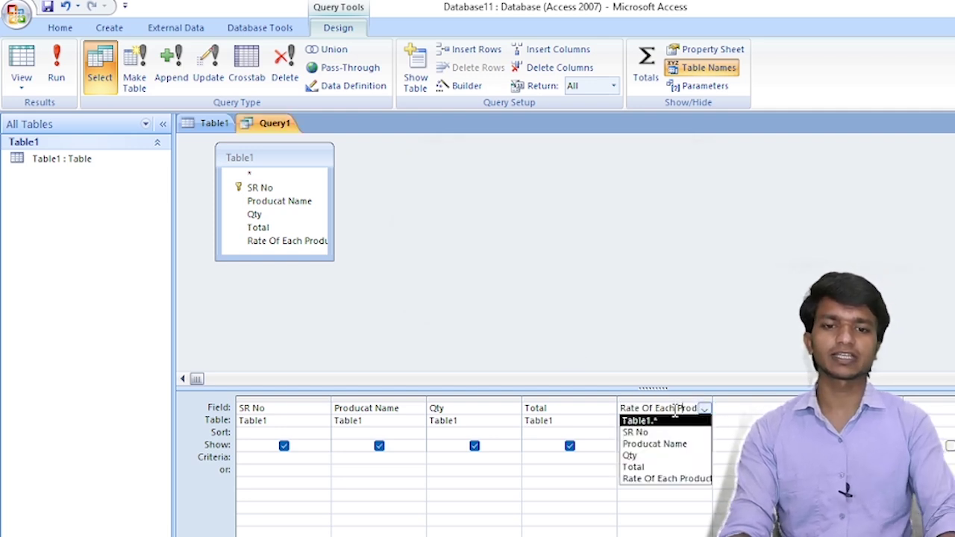
{"action": "left_click", "coordinate": [675, 409]}
{"action": "type", "text": ": [T"}
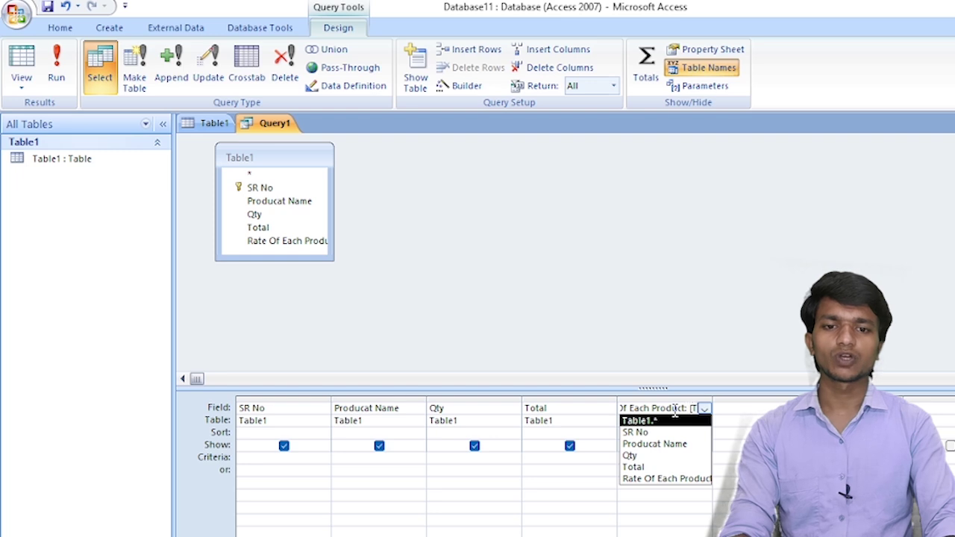
{"action": "type", "text": "otal]/["}
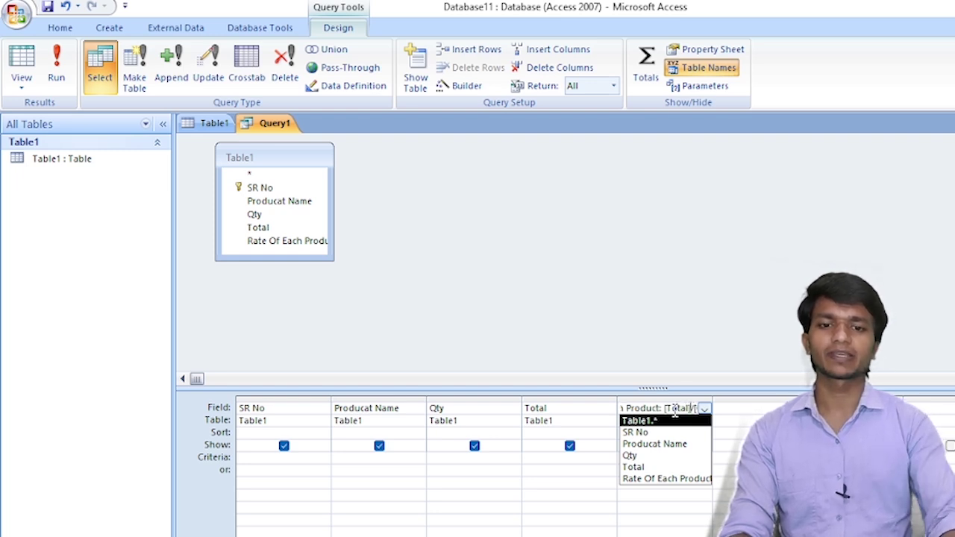
Step: Run Query1 to show each product's rate: 100, 150 and 1000
{"action": "left_click", "coordinate": [58, 68]}
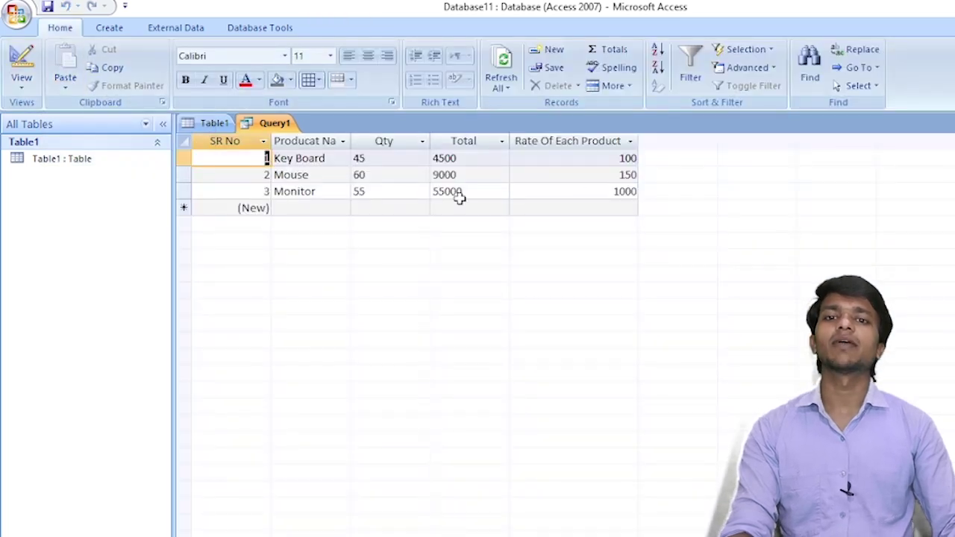